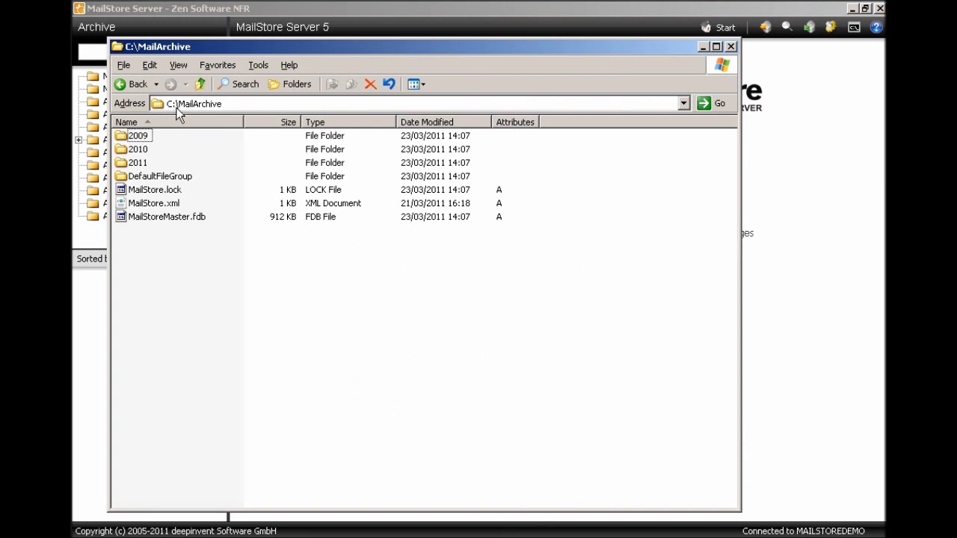
Select the MailStoreMaster.fdb file in C:\MailArchive
{"action": "left_click", "coordinate": [179, 223]}
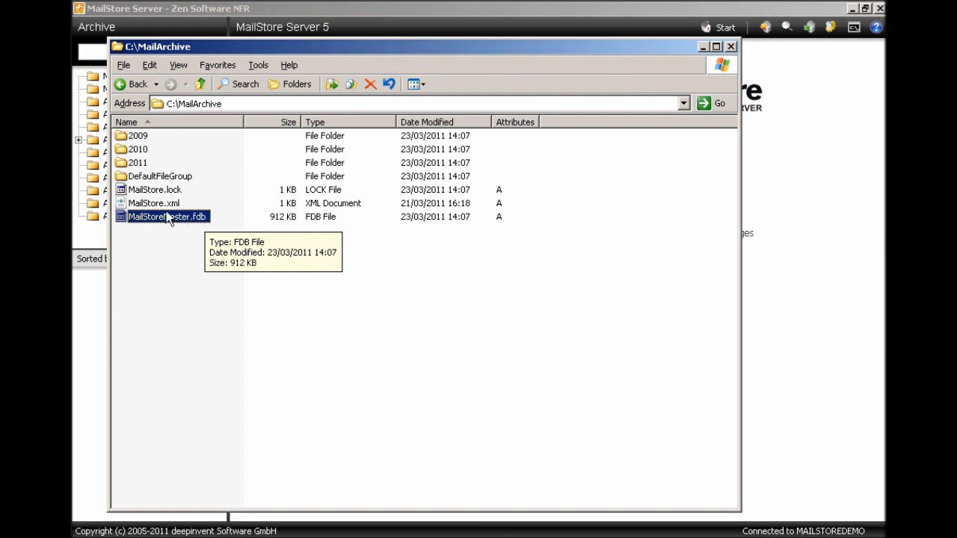
Look over the DefaultFileGroup, 2009, 2010 and 2011 folders, then enter the 2011 folder
{"action": "left_click", "coordinate": [148, 177]}
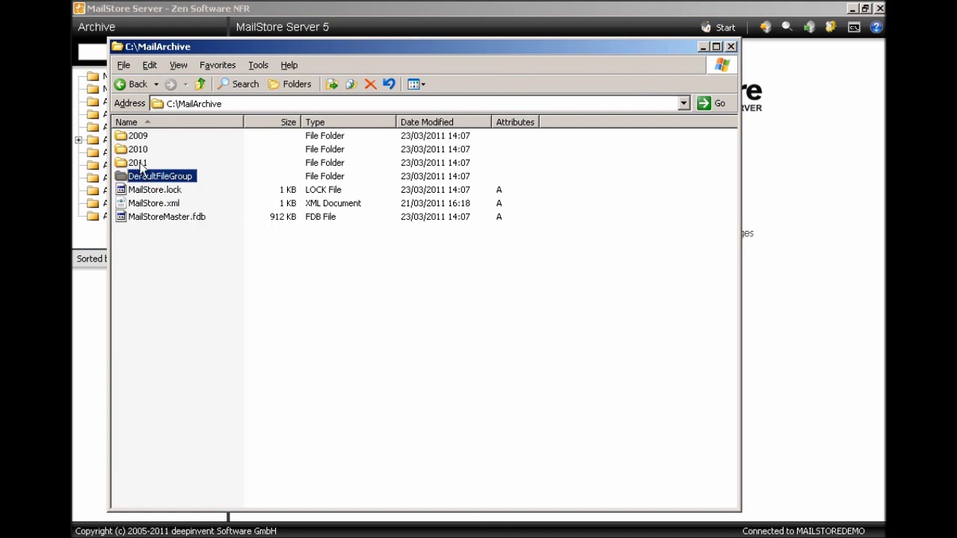
{"action": "mouse_move", "coordinate": [139, 166]}
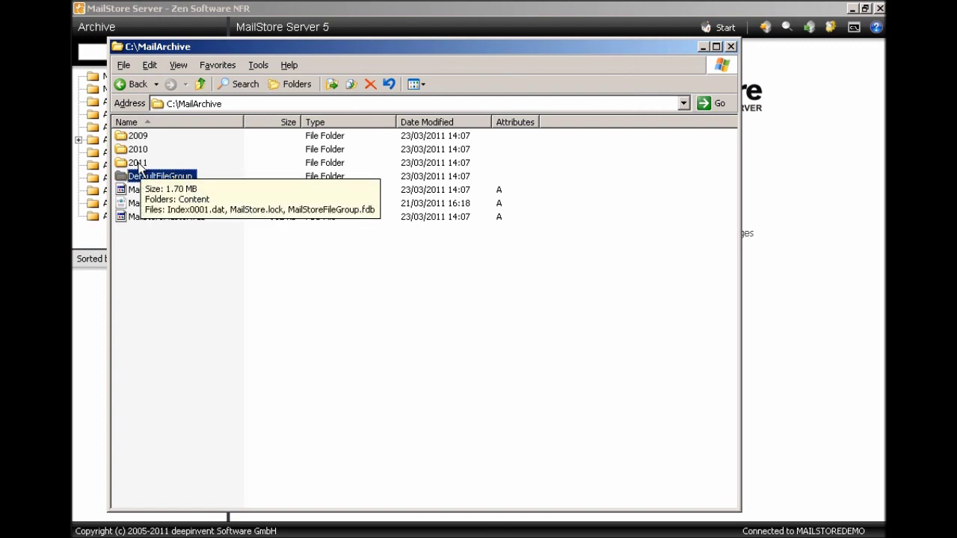
{"action": "left_click", "coordinate": [139, 164]}
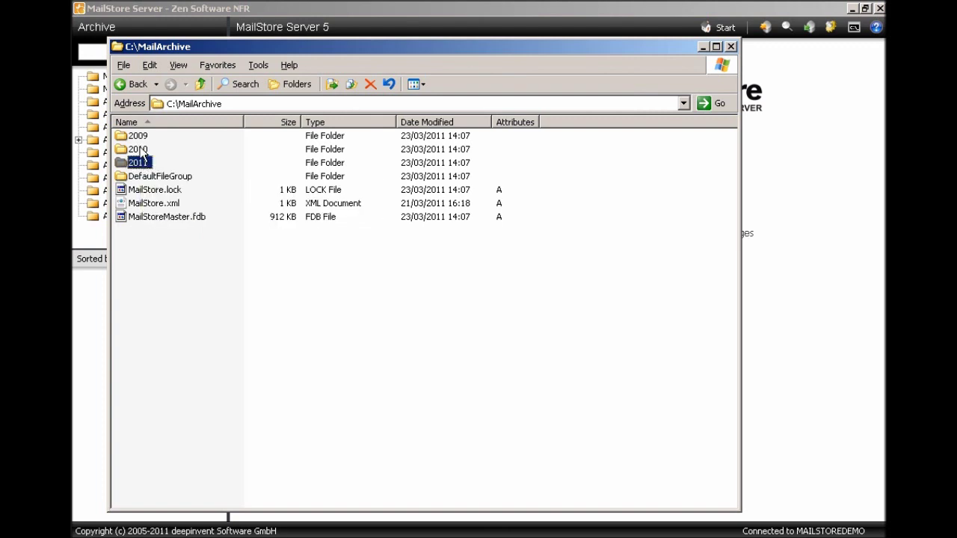
{"action": "left_click", "coordinate": [142, 149]}
{"action": "left_click", "coordinate": [144, 137]}
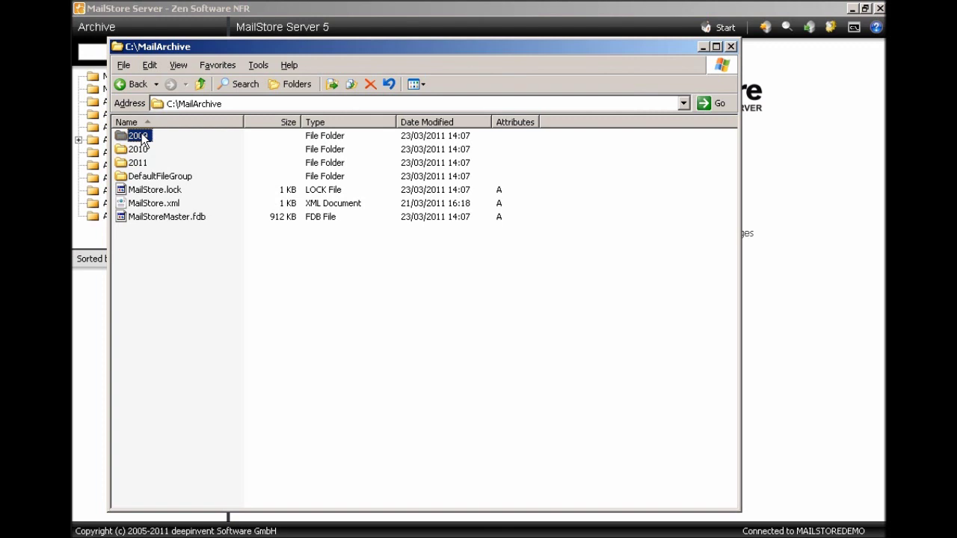
{"action": "left_click", "coordinate": [142, 150]}
{"action": "left_click", "coordinate": [142, 163]}
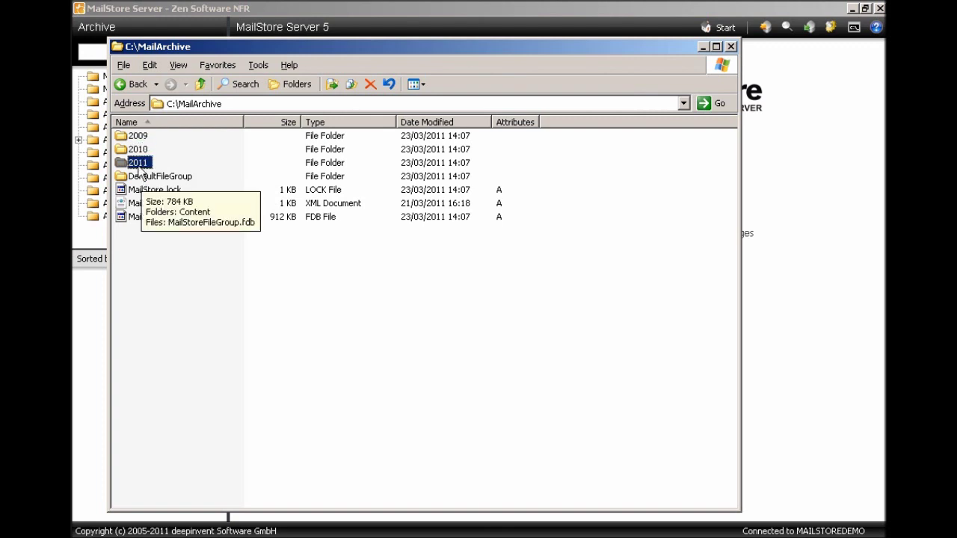
{"action": "double_click", "coordinate": [124, 164]}
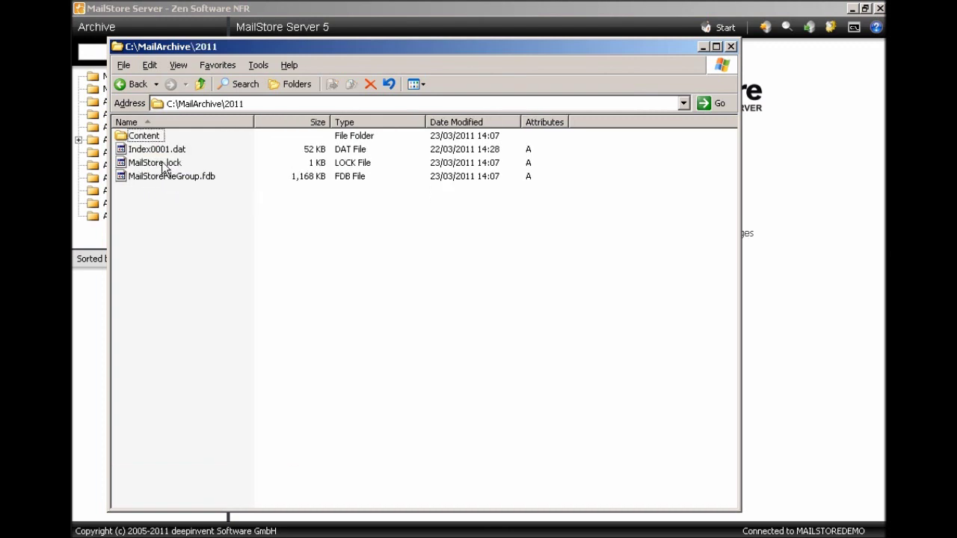
Inspect Index0001.dat and MailStoreFileGroup.fdb, then drill into Content\A\A000 to see 1.dat
{"action": "left_click", "coordinate": [160, 152]}
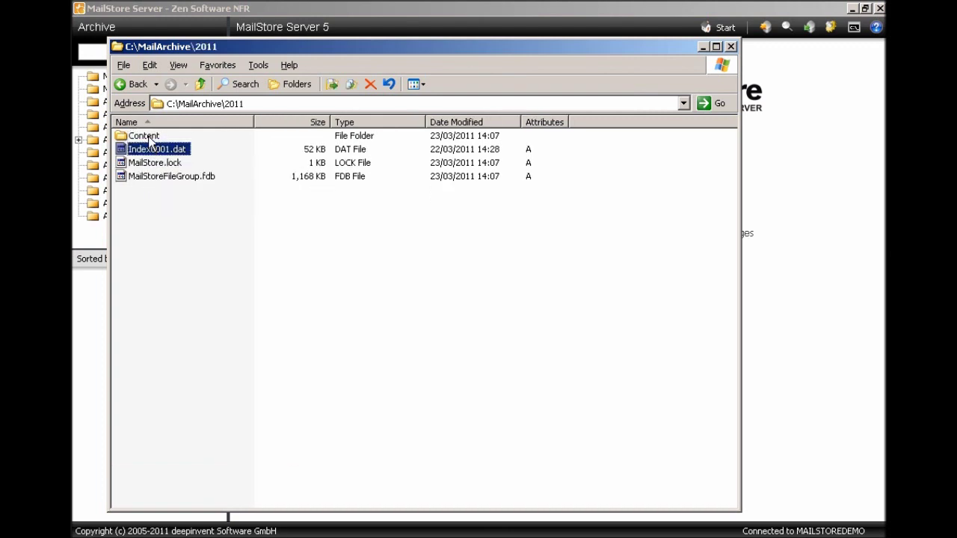
{"action": "left_click", "coordinate": [143, 178]}
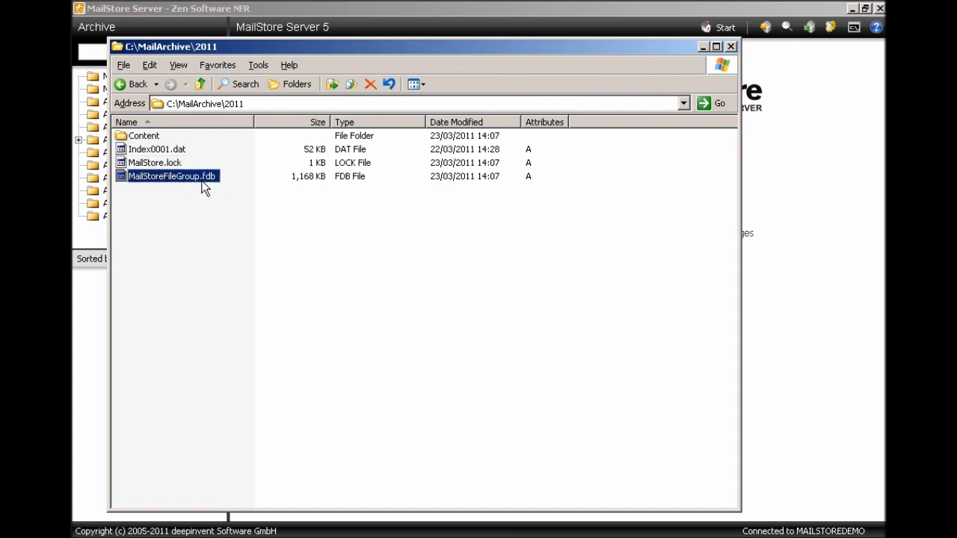
{"action": "left_click", "coordinate": [153, 140]}
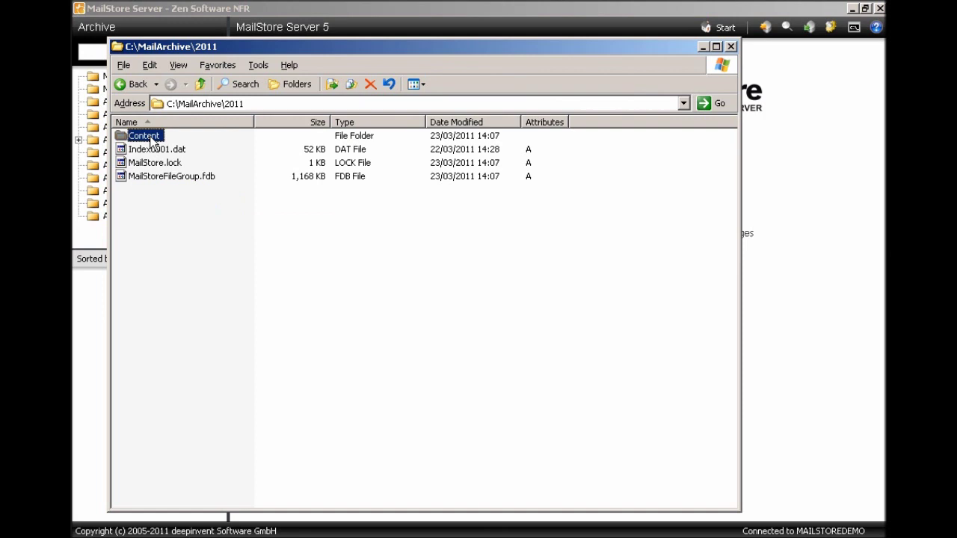
{"action": "double_click", "coordinate": [153, 140]}
{"action": "double_click", "coordinate": [133, 139]}
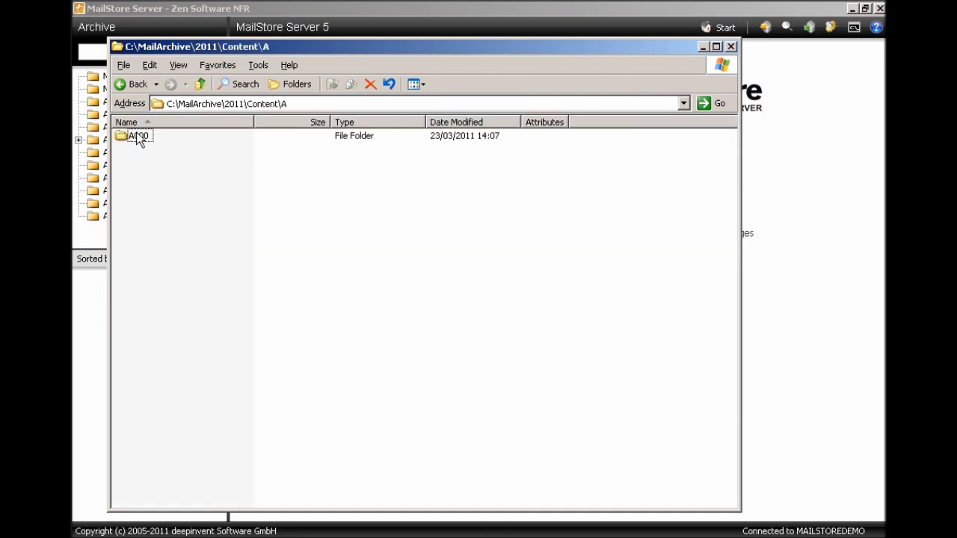
{"action": "double_click", "coordinate": [138, 137]}
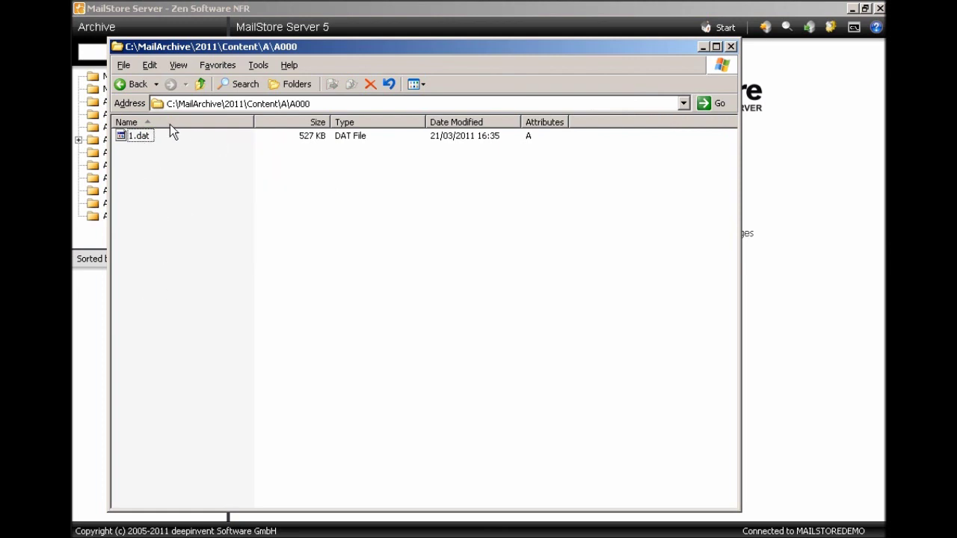
Go back four levels to C:\MailArchive and select all its items
{"action": "left_click", "coordinate": [135, 84]}
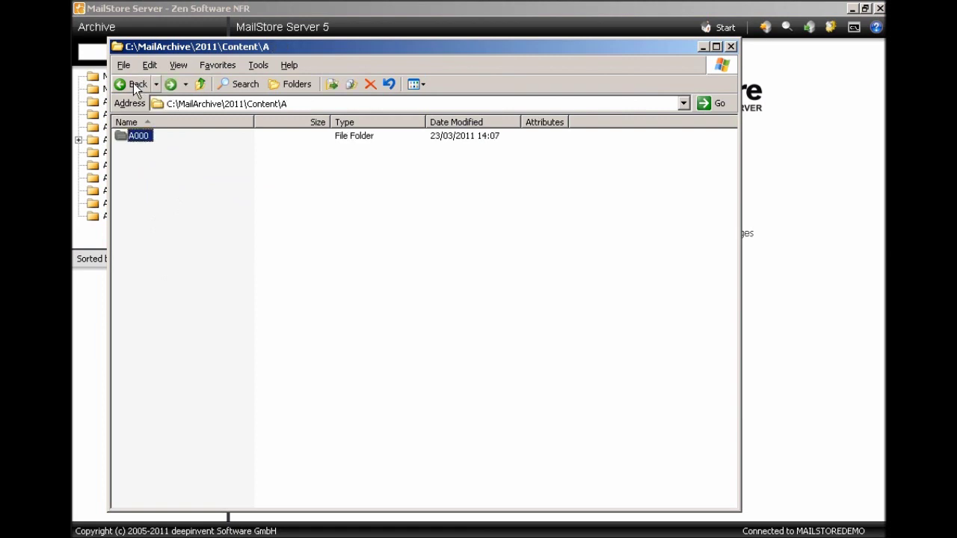
{"action": "left_click", "coordinate": [135, 85]}
{"action": "left_click", "coordinate": [135, 84]}
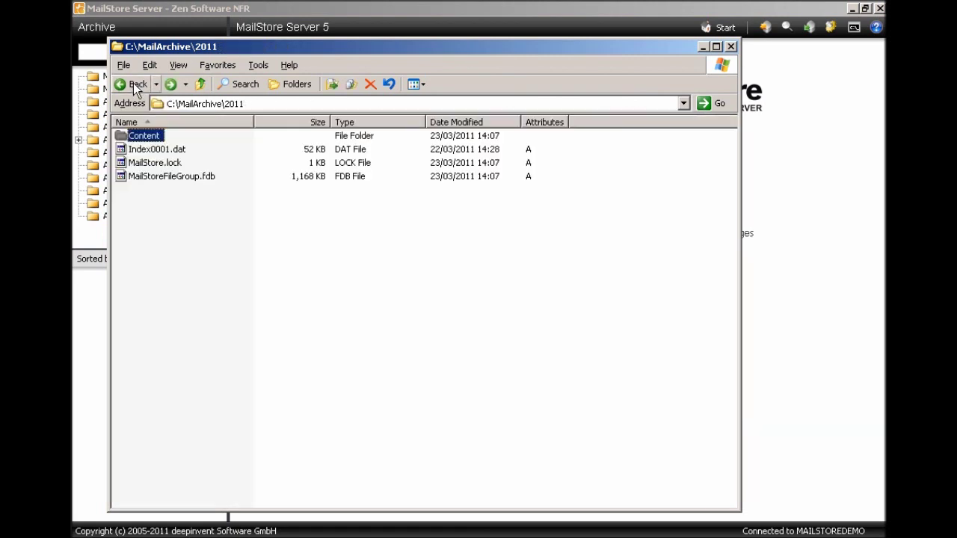
{"action": "left_click", "coordinate": [135, 84]}
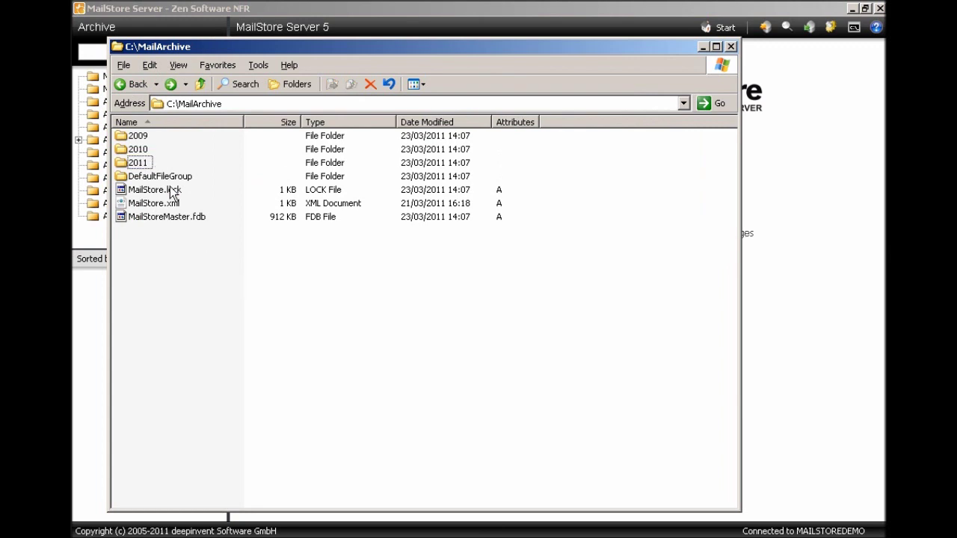
{"action": "key", "text": "ctrl+a"}
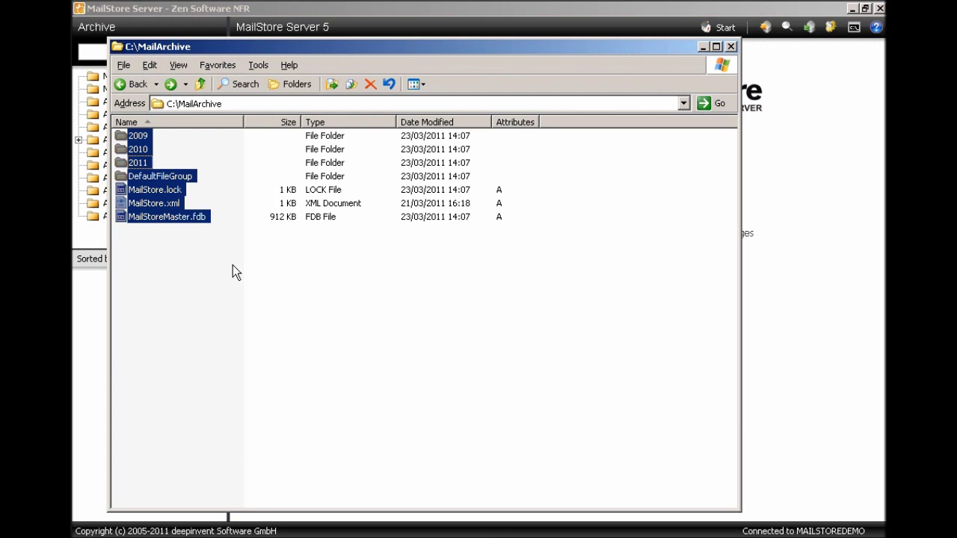
Minimize the MailArchive Explorer window to reveal the MailStore Server start page
{"action": "left_click", "coordinate": [702, 47]}
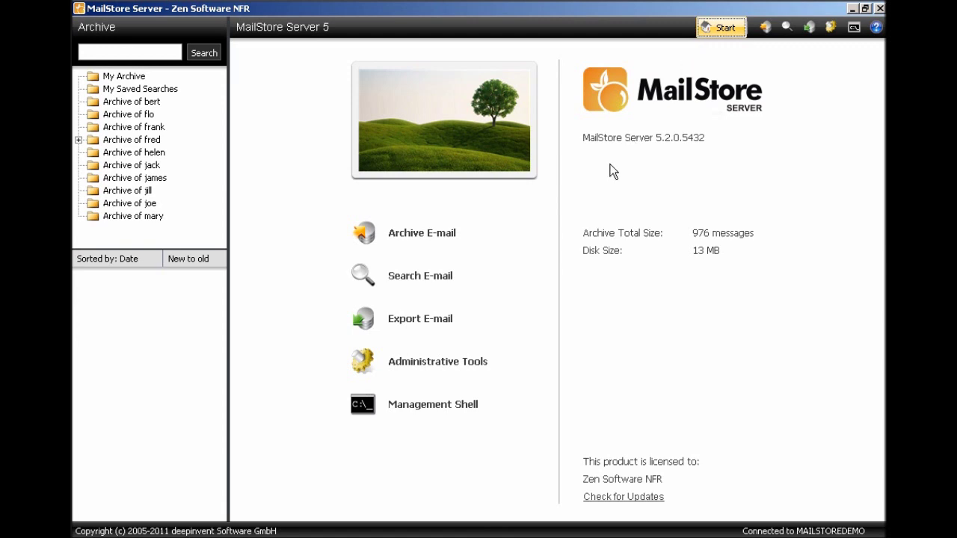
Create an archive backup from Administrative Tools with Backup (E:) as the target directory
{"action": "left_click", "coordinate": [391, 366]}
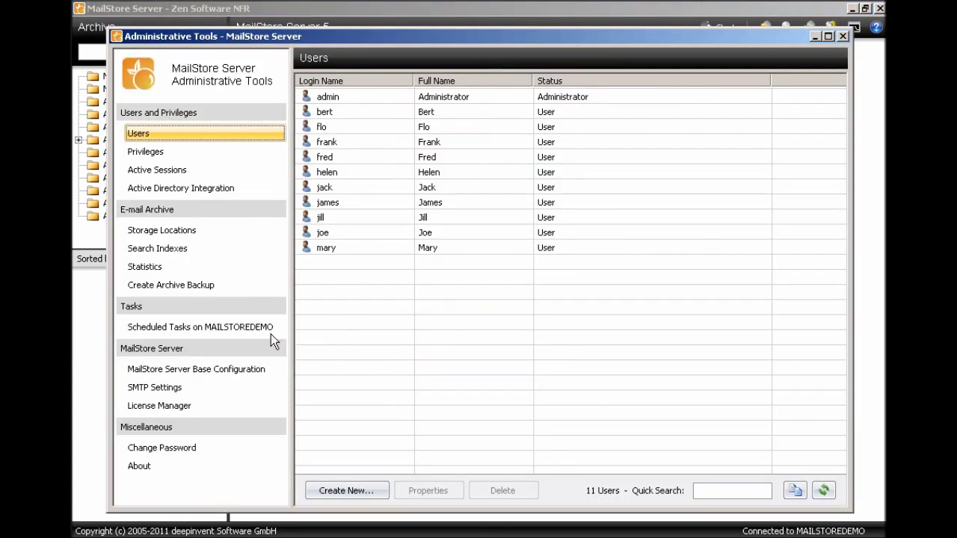
{"action": "left_click", "coordinate": [207, 287]}
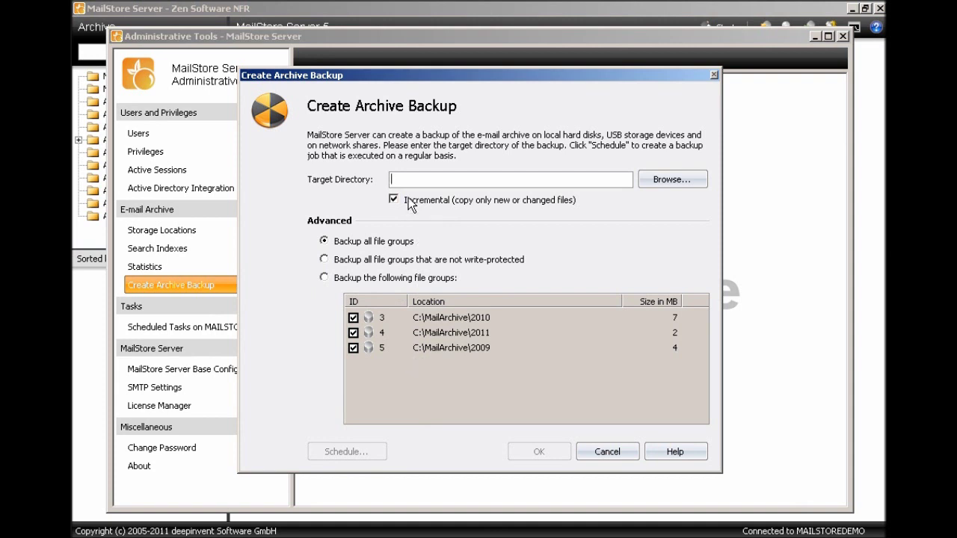
{"action": "left_click", "coordinate": [682, 179]}
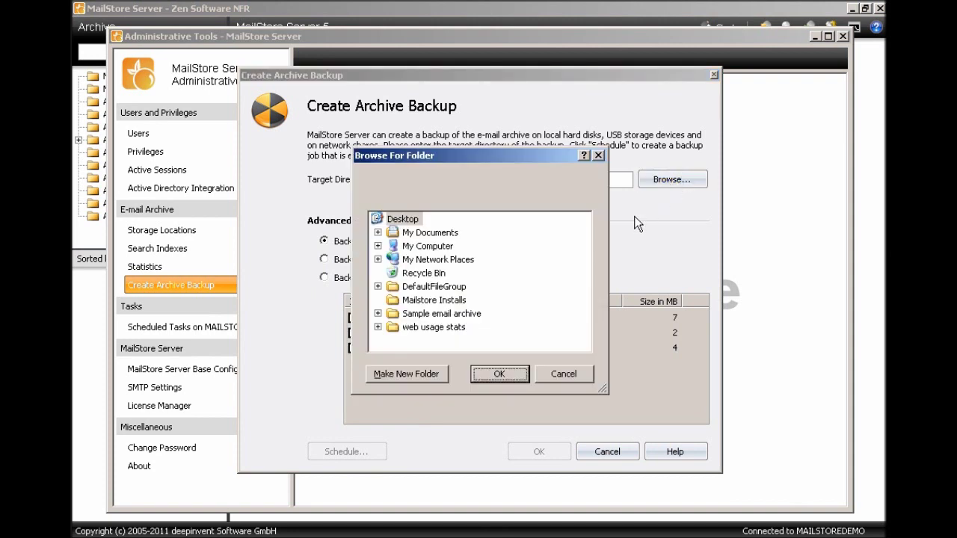
{"action": "left_click", "coordinate": [378, 246]}
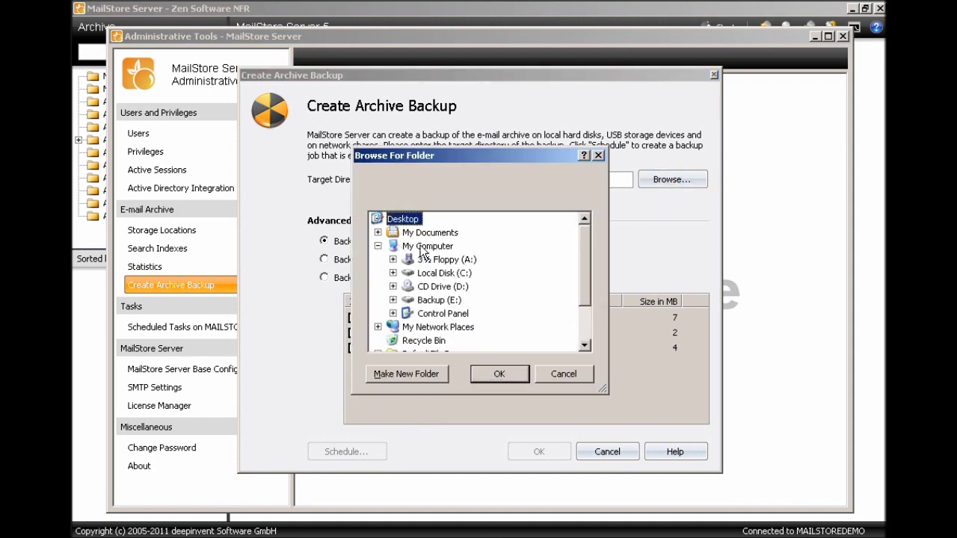
{"action": "left_click", "coordinate": [439, 300]}
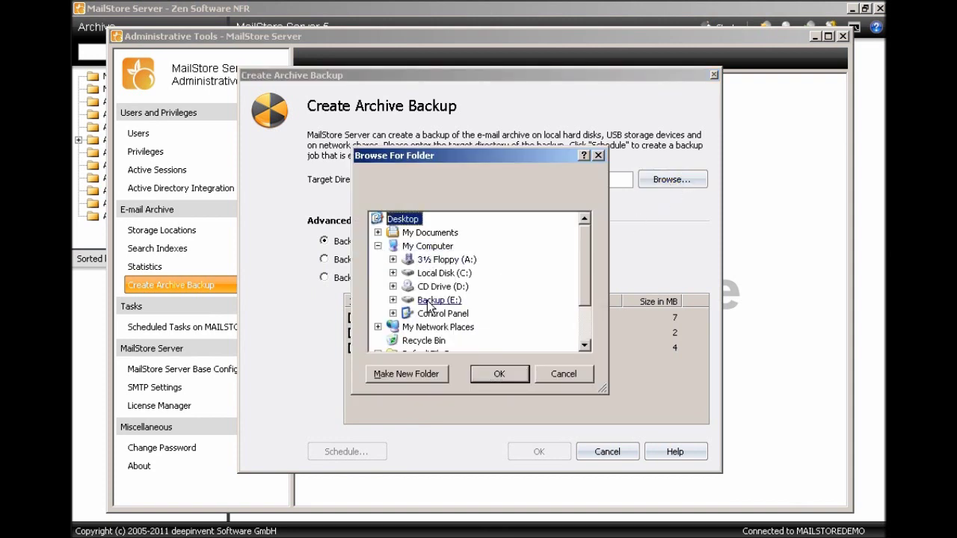
{"action": "left_click", "coordinate": [499, 372]}
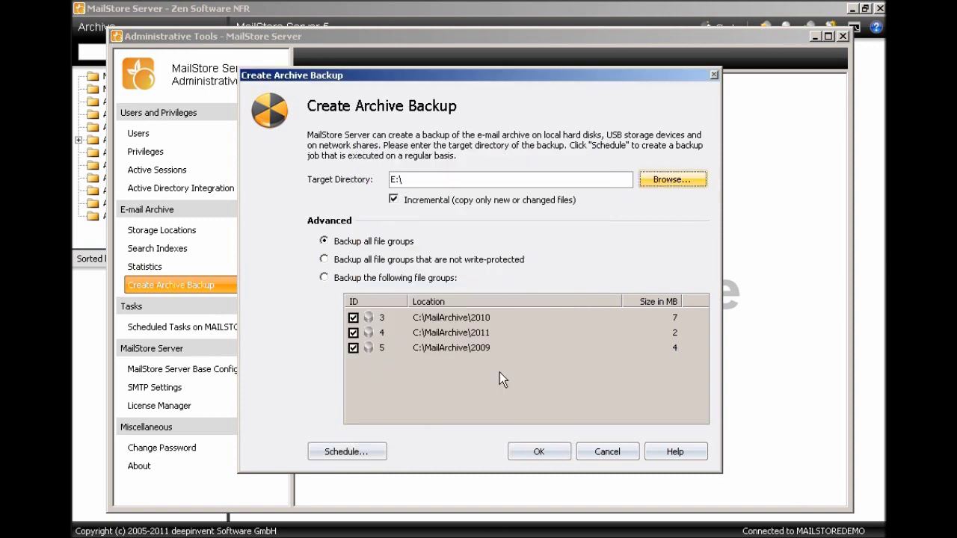
Schedule task 'Backup MailStore' daily at 01:00 AM under the Local System Account
{"action": "left_click", "coordinate": [370, 454]}
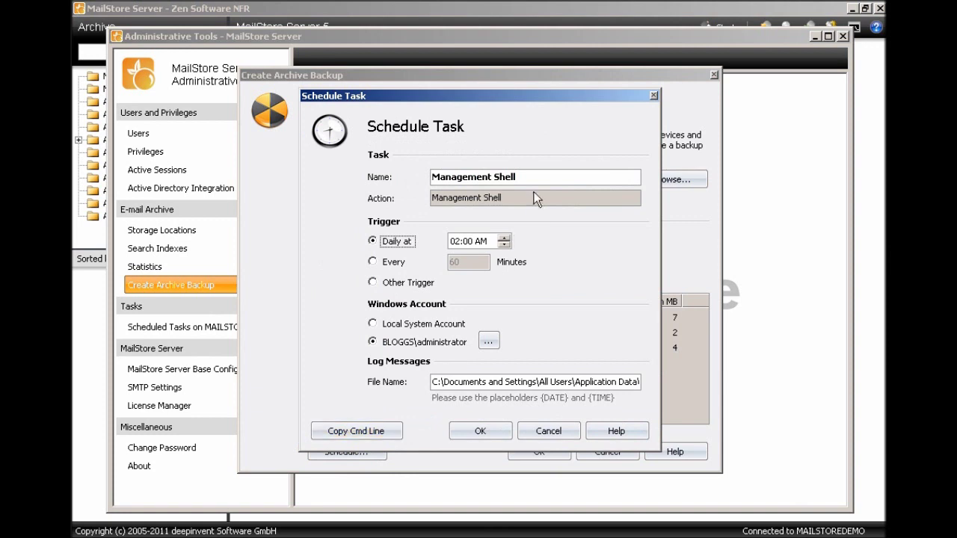
{"action": "key", "text": "shift+Tab"}
{"action": "type", "text": "Ba"}
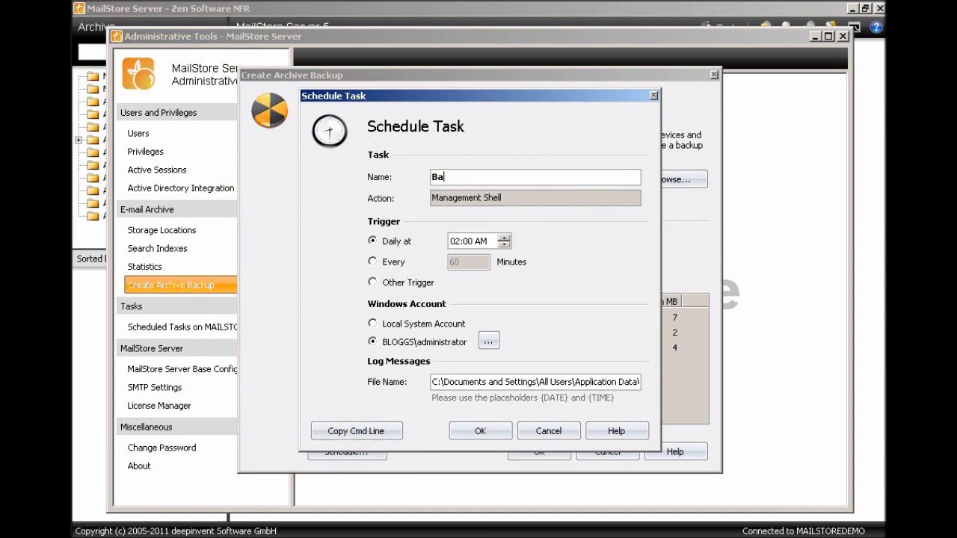
{"action": "type", "text": "ckup MailStore"}
{"action": "left_click", "coordinate": [455, 244]}
{"action": "type", "text": "01"}
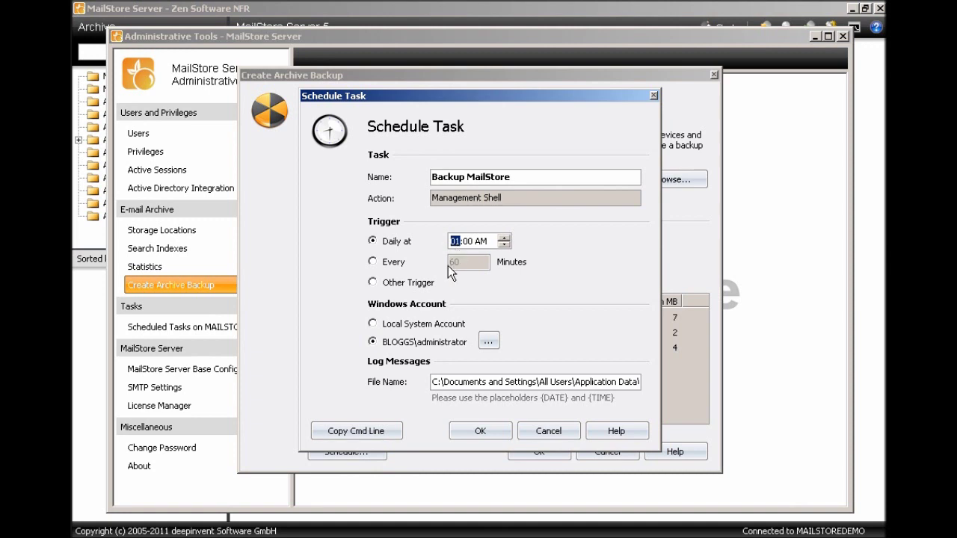
{"action": "left_click", "coordinate": [372, 325]}
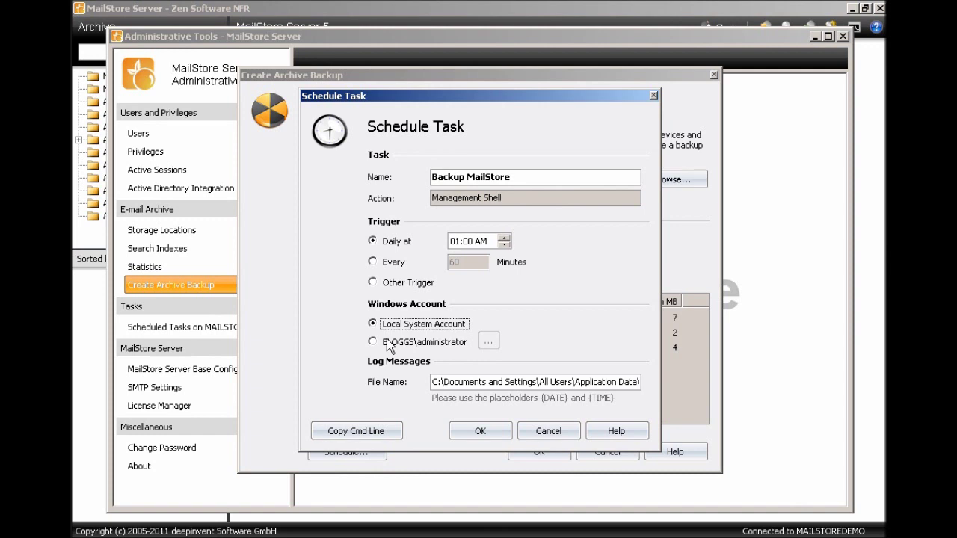
{"action": "left_click", "coordinate": [487, 433]}
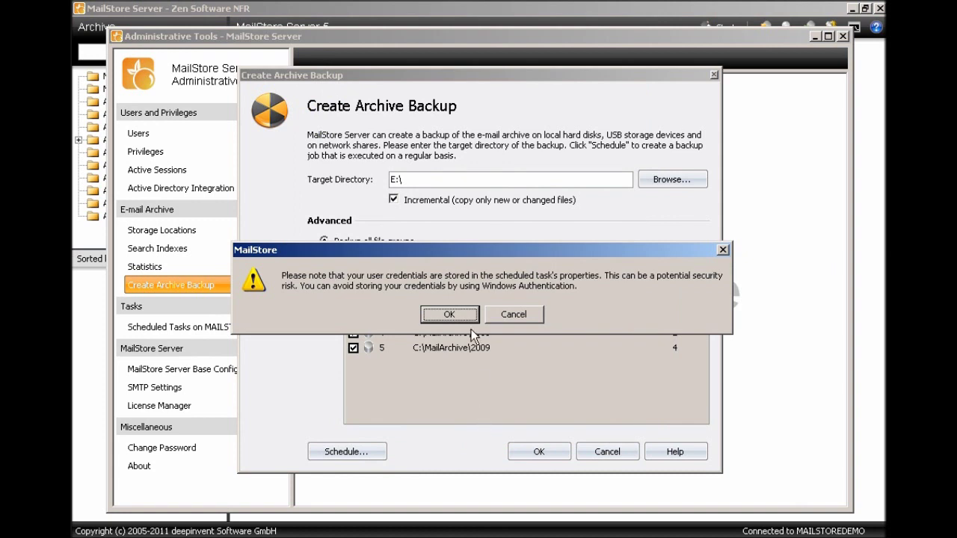
{"action": "left_click", "coordinate": [448, 314]}
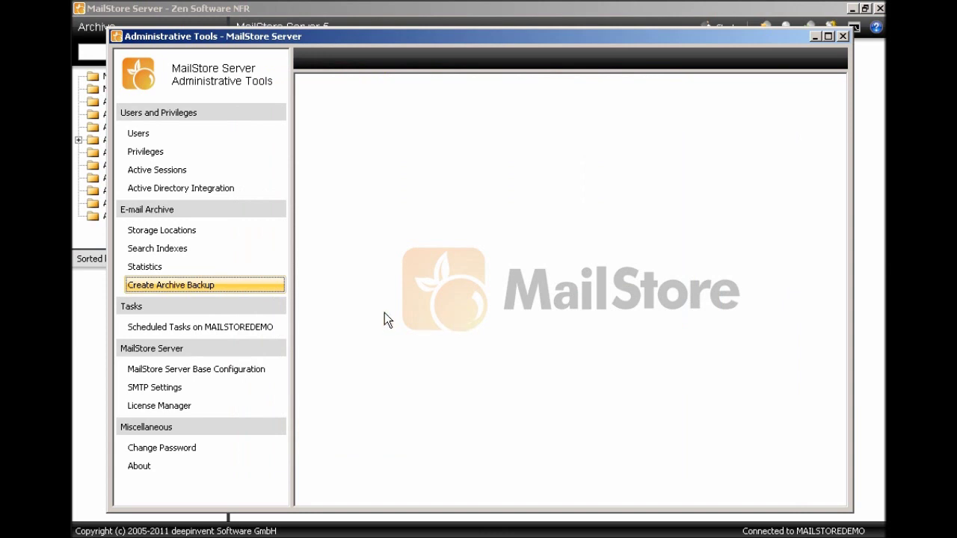
Run the Backup MailStore task immediately, close Administrative Tools, and go up to My Computer
{"action": "left_click", "coordinate": [236, 327]}
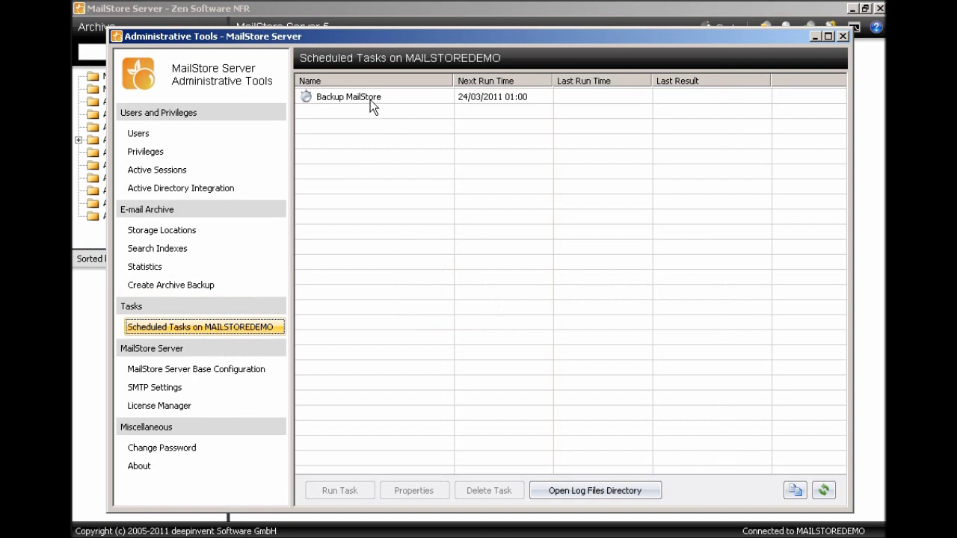
{"action": "left_click", "coordinate": [370, 100]}
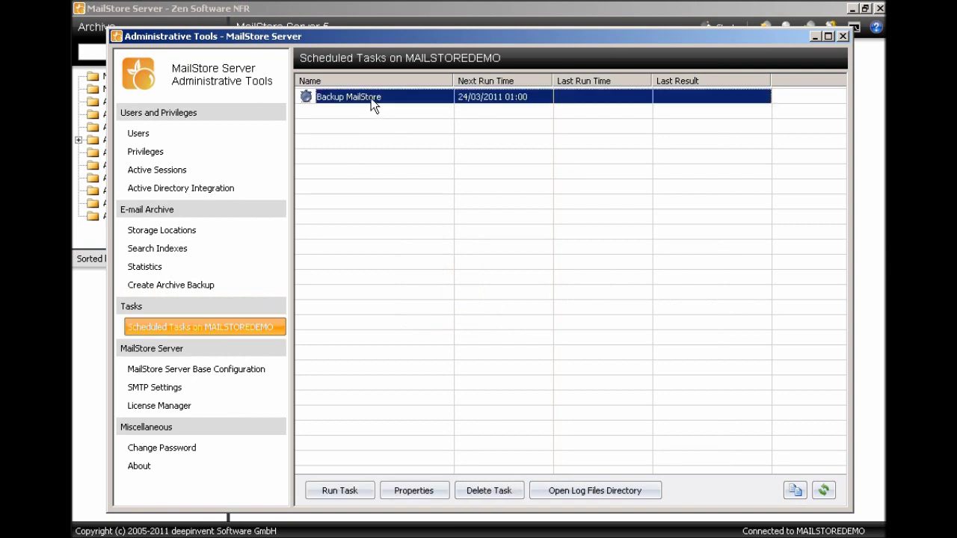
{"action": "left_click", "coordinate": [345, 493]}
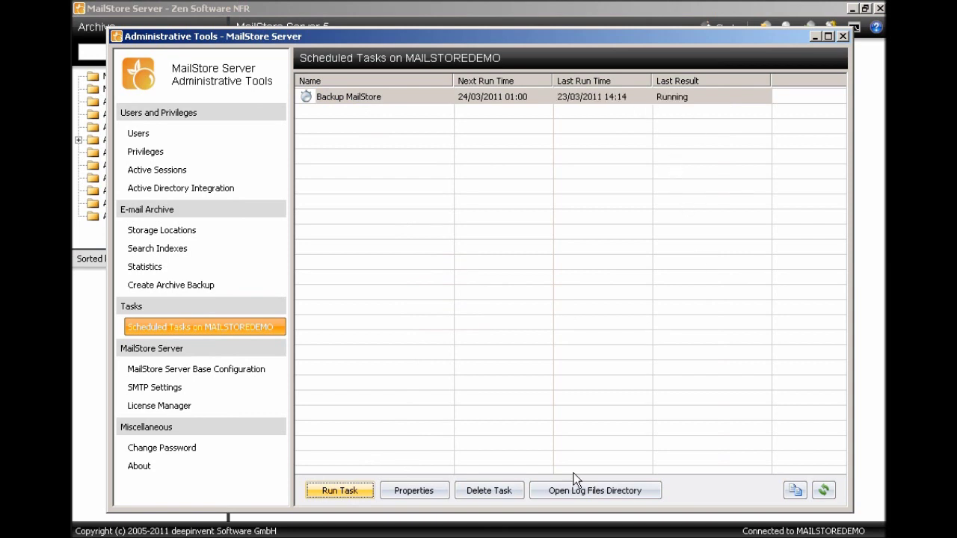
{"action": "left_click", "coordinate": [815, 37]}
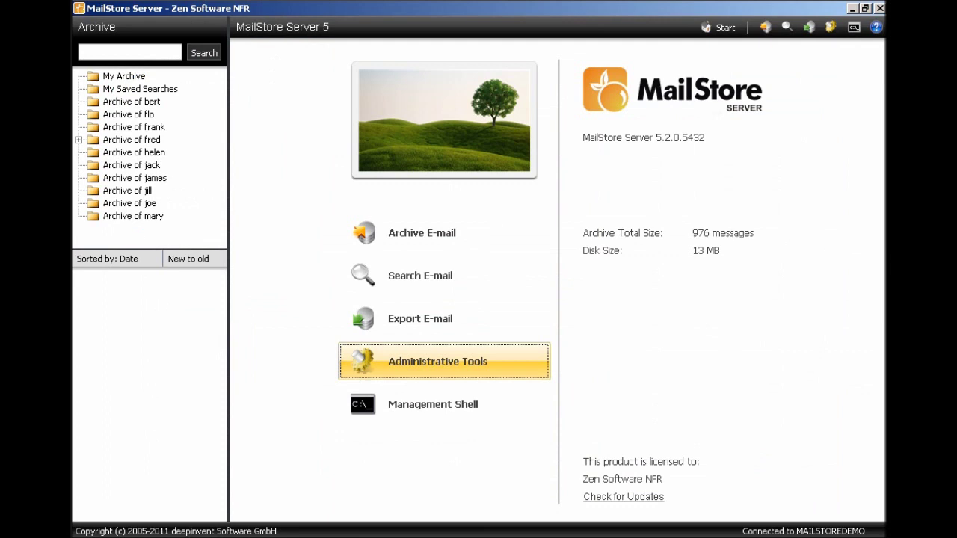
{"action": "left_click", "coordinate": [234, 89]}
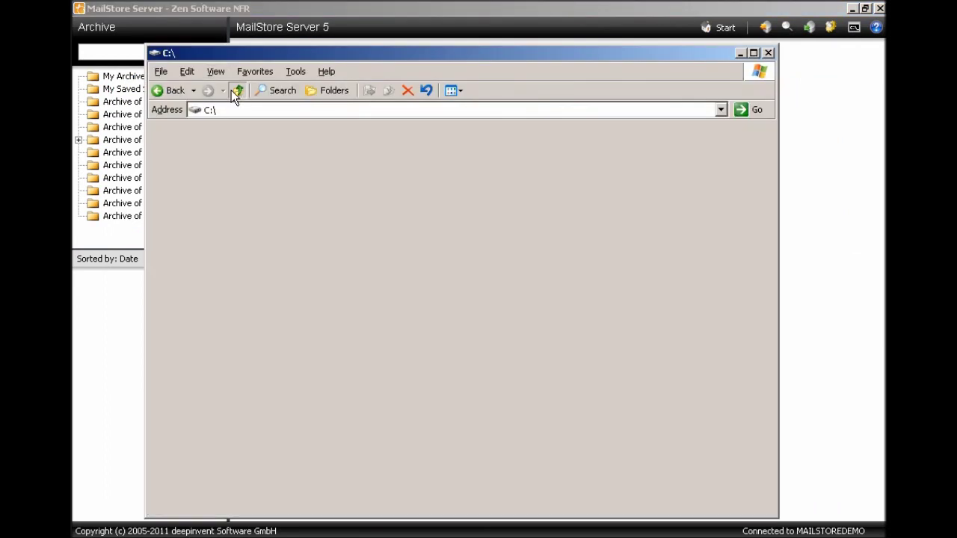
Browse E:\MailStoreBackup's FileGroup folders and MailStoreMaster.fdb, then minimize Explorer
{"action": "double_click", "coordinate": [185, 181]}
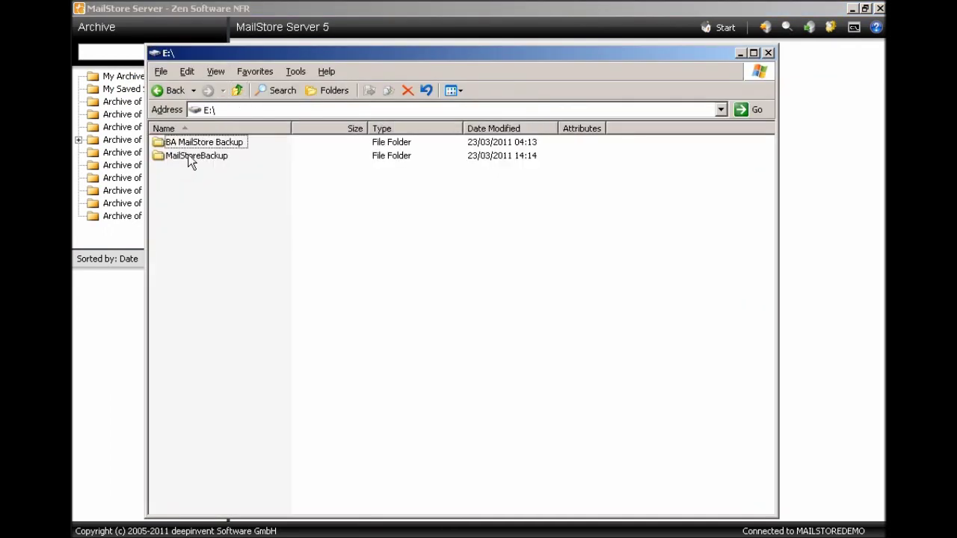
{"action": "double_click", "coordinate": [190, 157]}
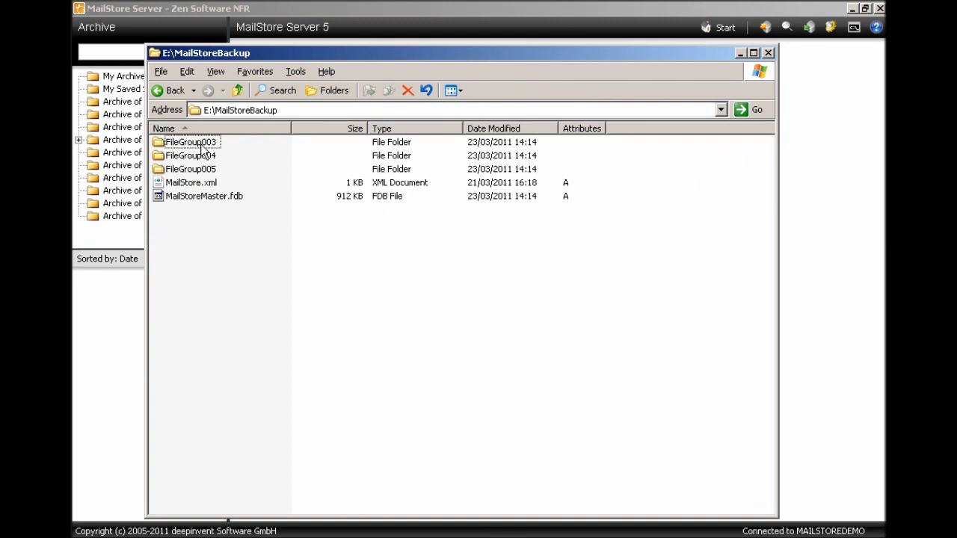
{"action": "left_click", "coordinate": [202, 156]}
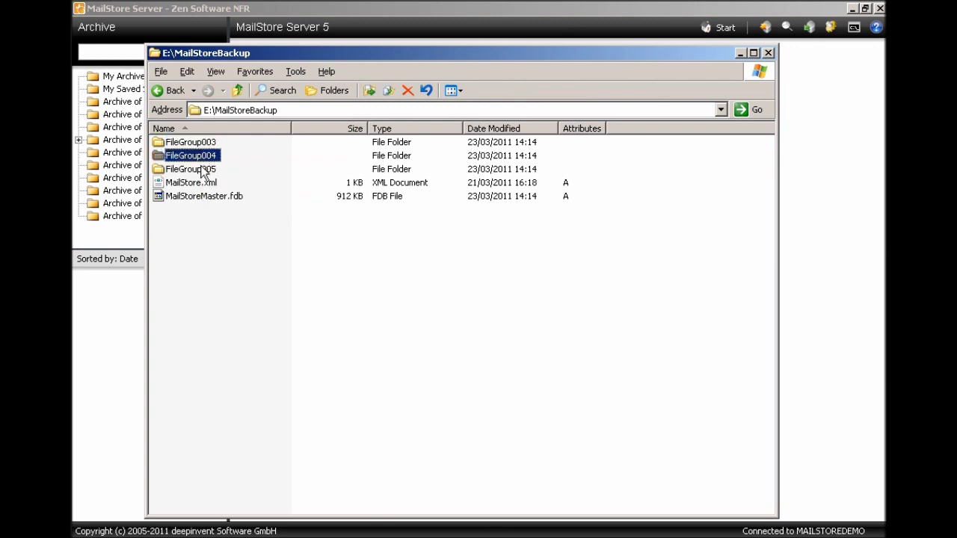
{"action": "left_click", "coordinate": [201, 170]}
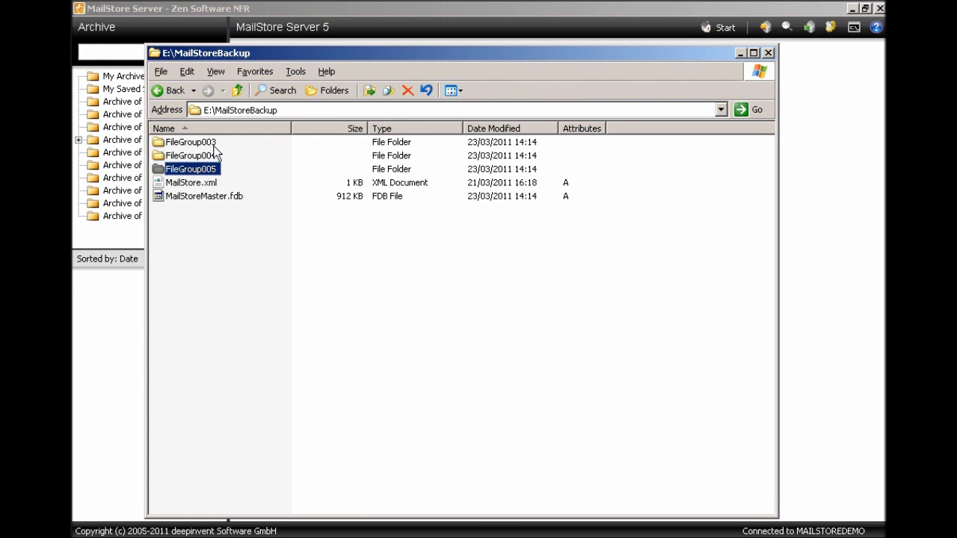
{"action": "mouse_move", "coordinate": [215, 155]}
{"action": "mouse_move", "coordinate": [178, 169]}
{"action": "key", "text": "Down"}
{"action": "key", "text": "Down"}
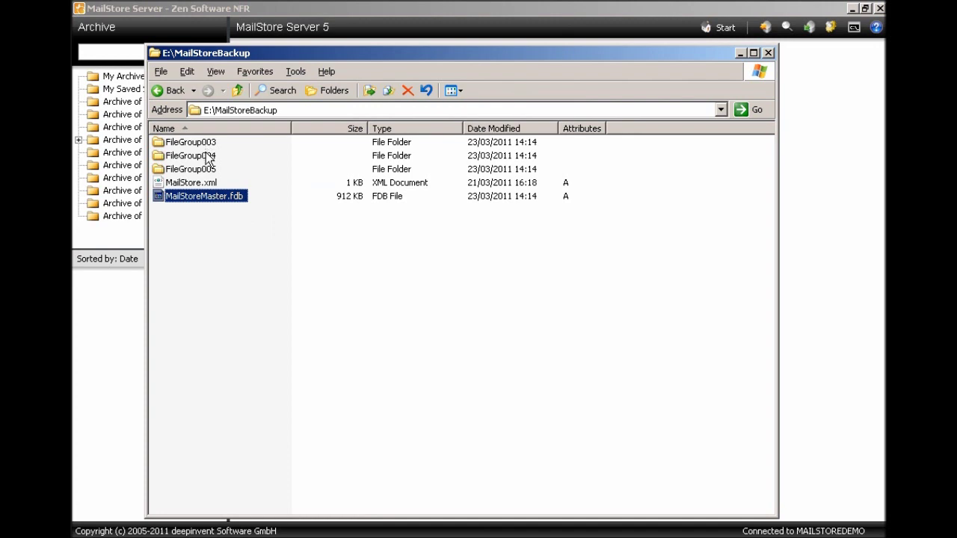
{"action": "key", "text": "Home"}
{"action": "key", "text": "Down"}
{"action": "key", "text": "Down"}
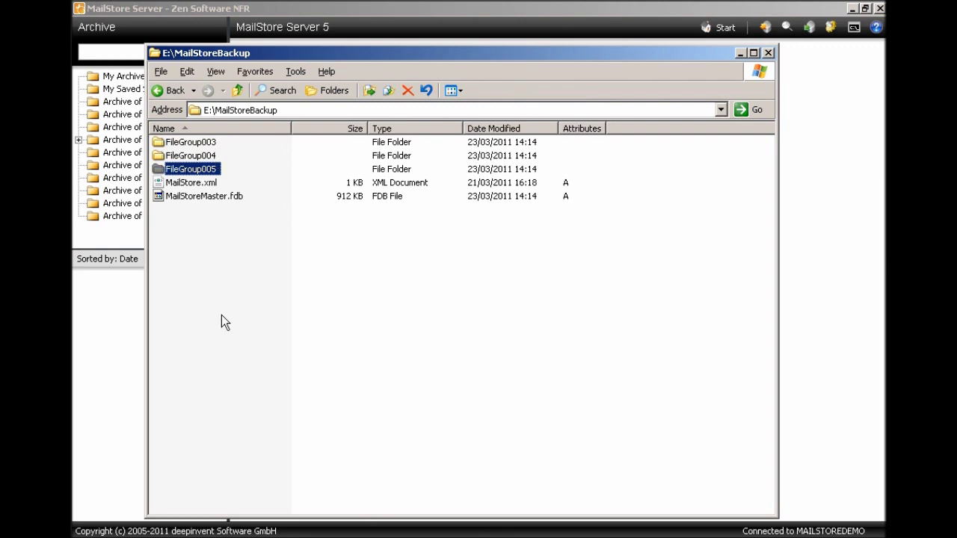
{"action": "mouse_move", "coordinate": [214, 174]}
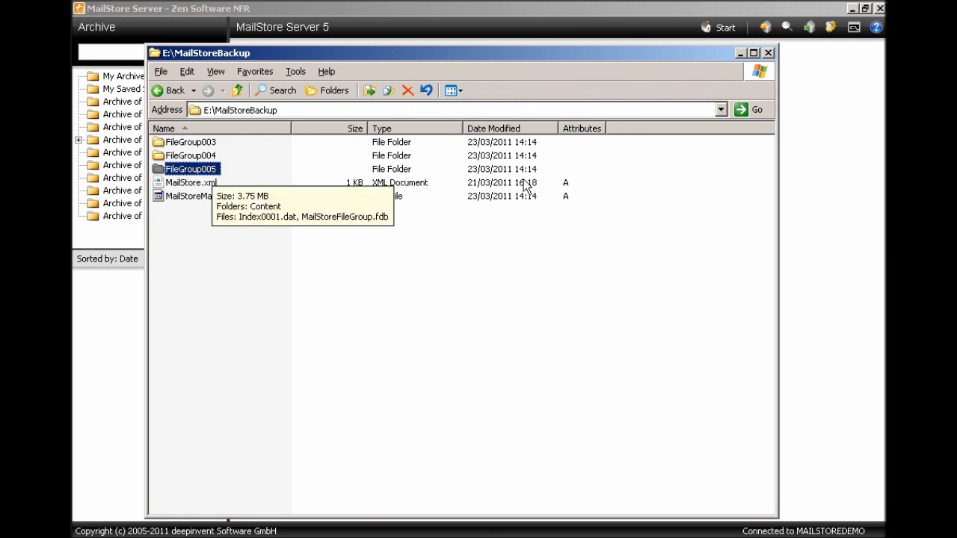
{"action": "left_click", "coordinate": [740, 52]}
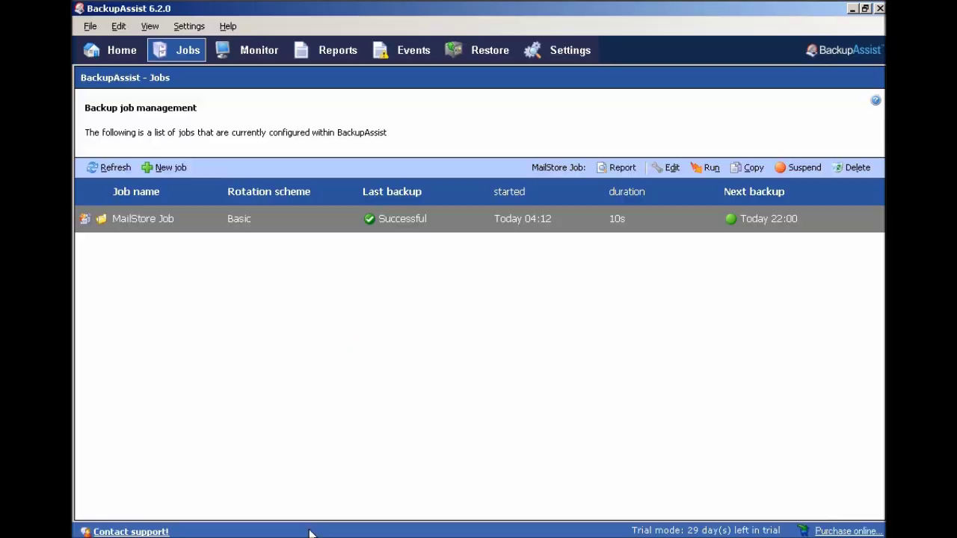
Open the MailStore Job's settings from the Jobs list
{"action": "double_click", "coordinate": [161, 221]}
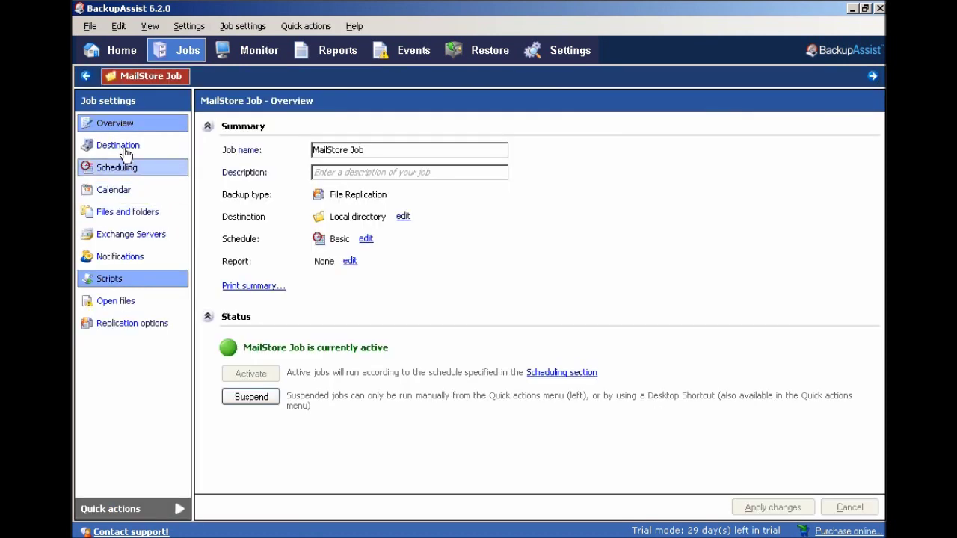
Tick the whole C:\MailArchive folder in the job's file selection, then view the Scripts page
{"action": "left_click", "coordinate": [97, 215]}
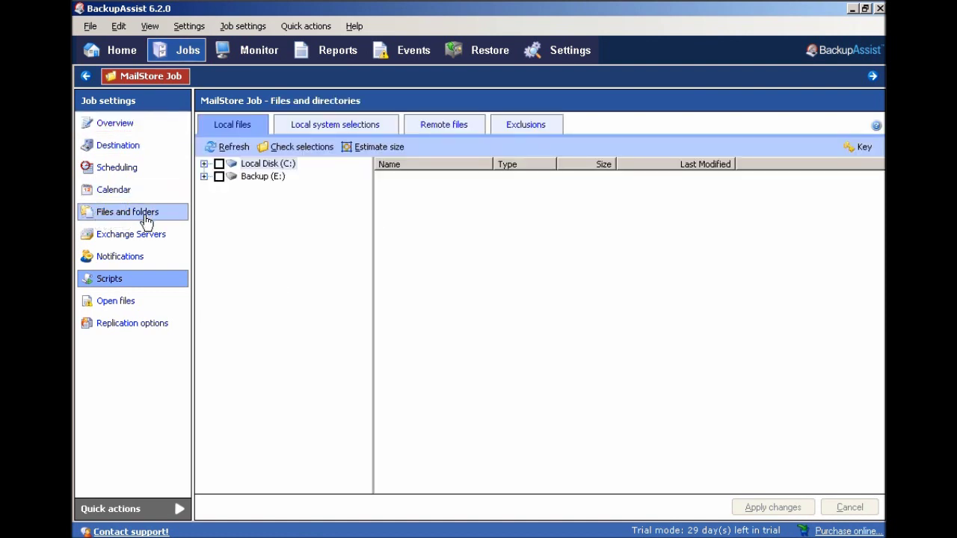
{"action": "left_click", "coordinate": [204, 164]}
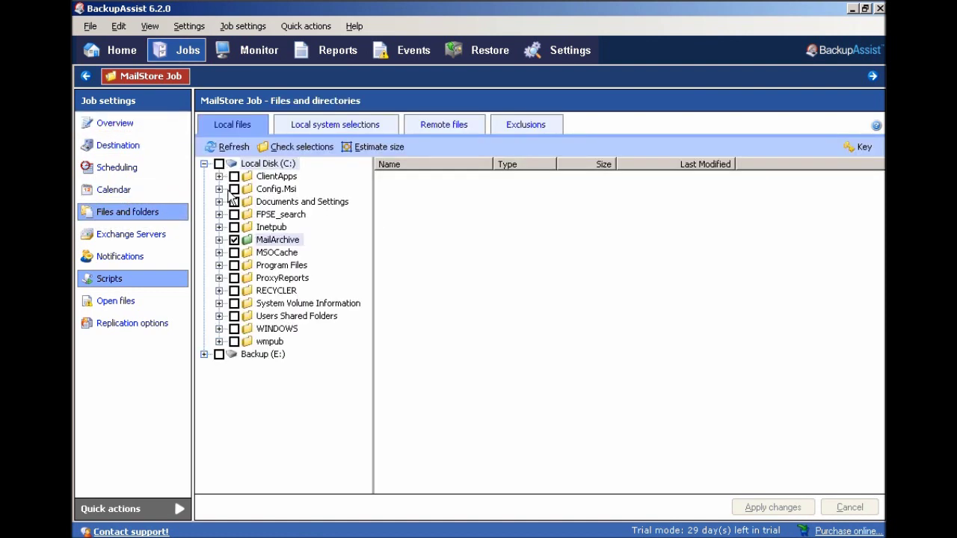
{"action": "left_click", "coordinate": [234, 240]}
{"action": "left_click", "coordinate": [219, 240]}
{"action": "left_click", "coordinate": [276, 240]}
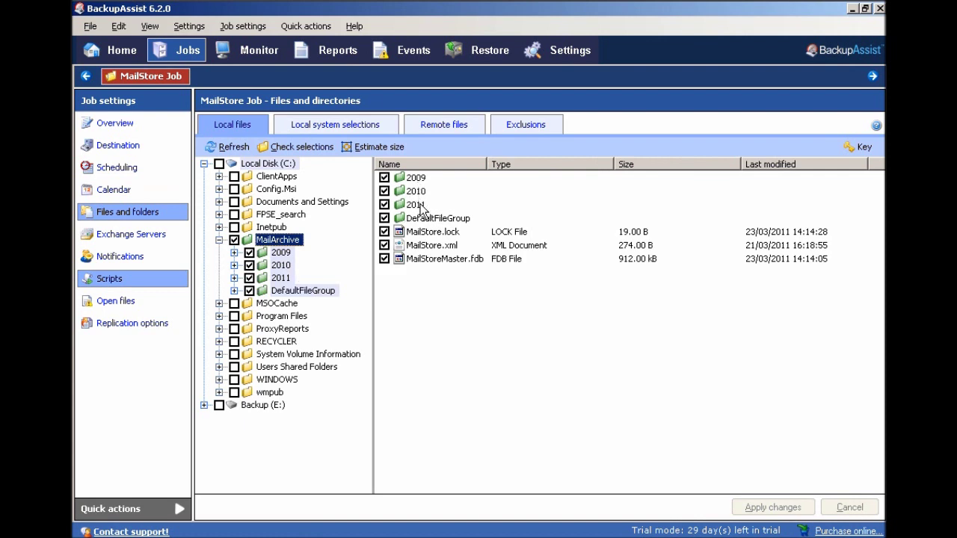
{"action": "left_click", "coordinate": [415, 203]}
{"action": "left_click", "coordinate": [416, 178]}
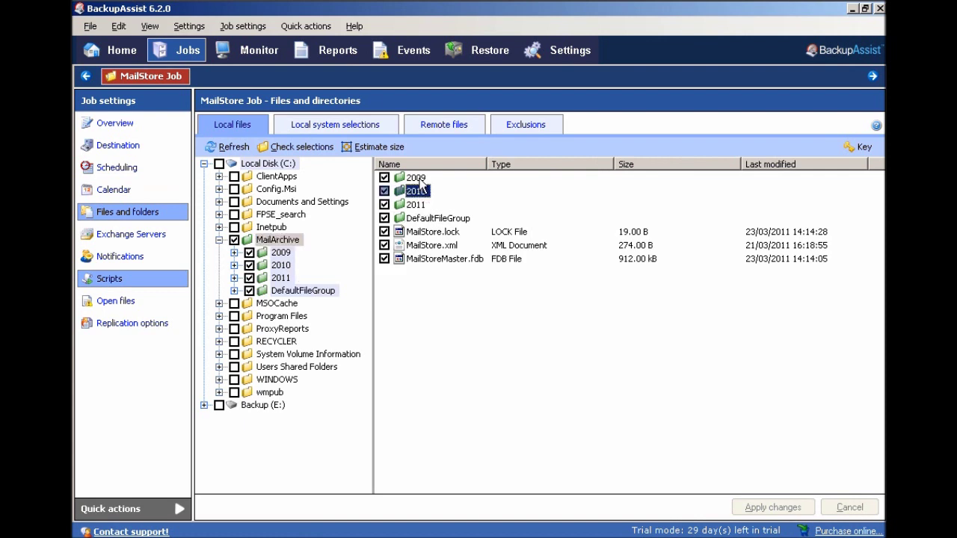
{"action": "left_click", "coordinate": [429, 259]}
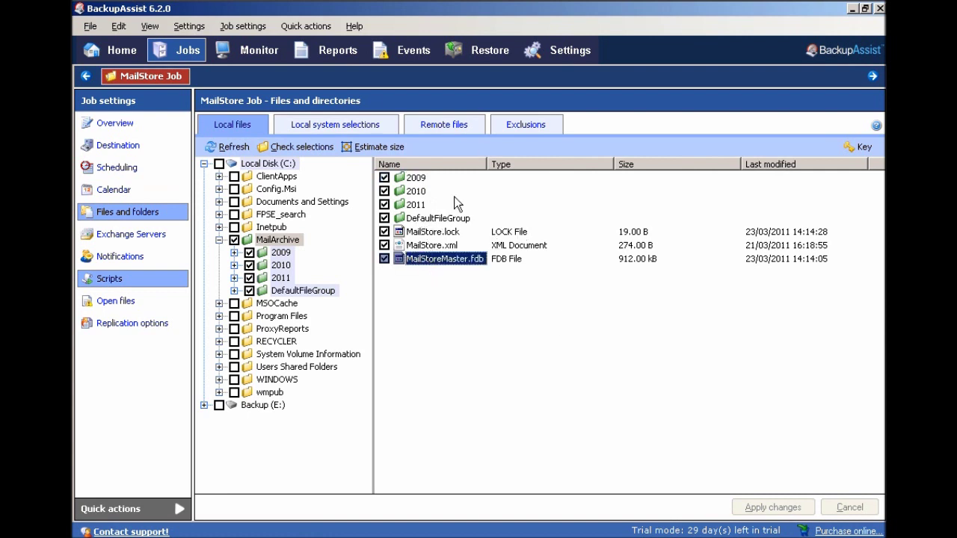
{"action": "left_click", "coordinate": [158, 215]}
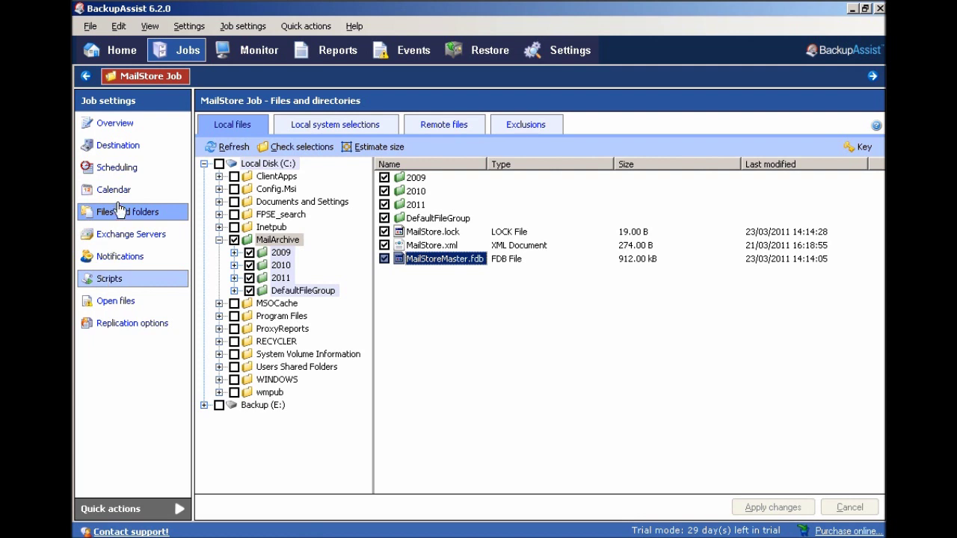
{"action": "left_click", "coordinate": [100, 283]}
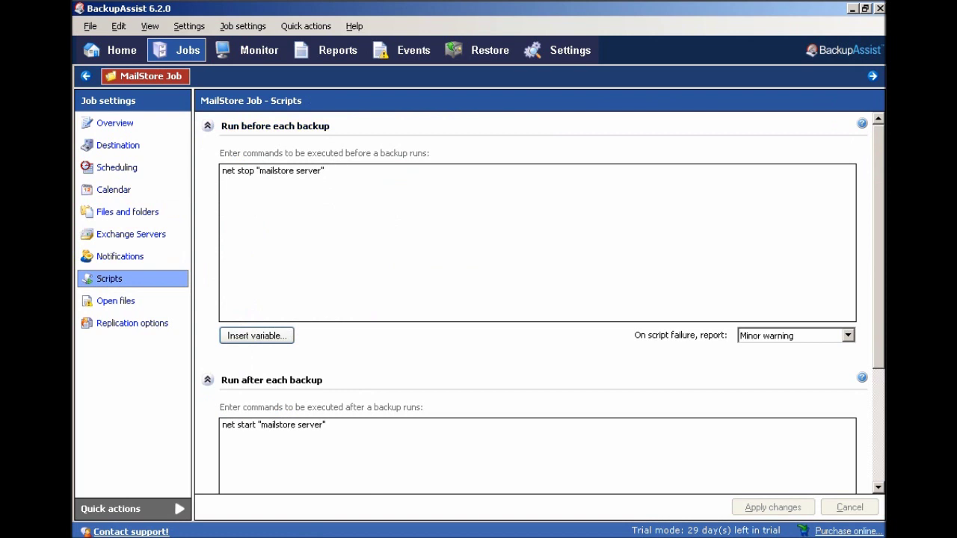
Inspect the net stop/net start MailStore server commands, then view the E:\BA MailStore Backup\ destination
{"action": "left_click_drag", "start_coordinate": [326, 170], "coordinate": [222, 170]}
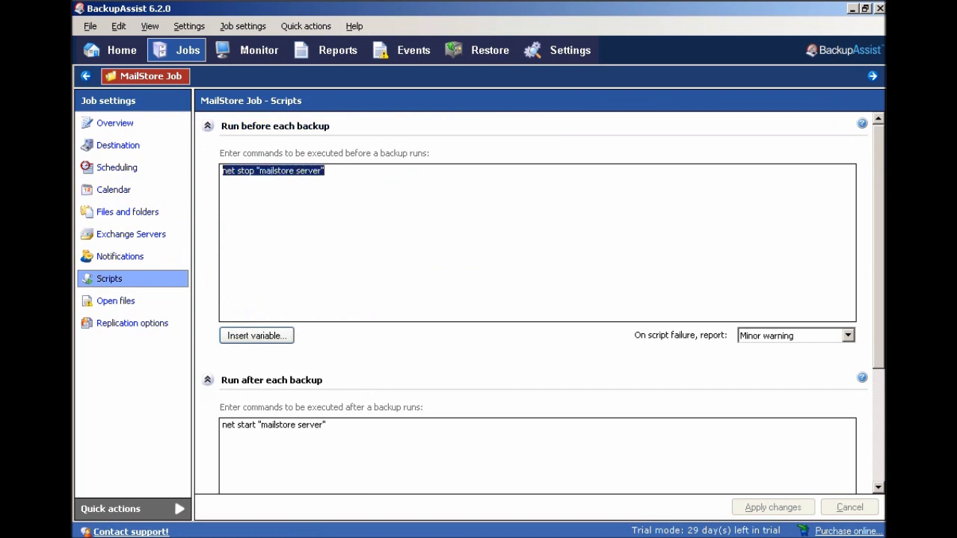
{"action": "left_click", "coordinate": [325, 170]}
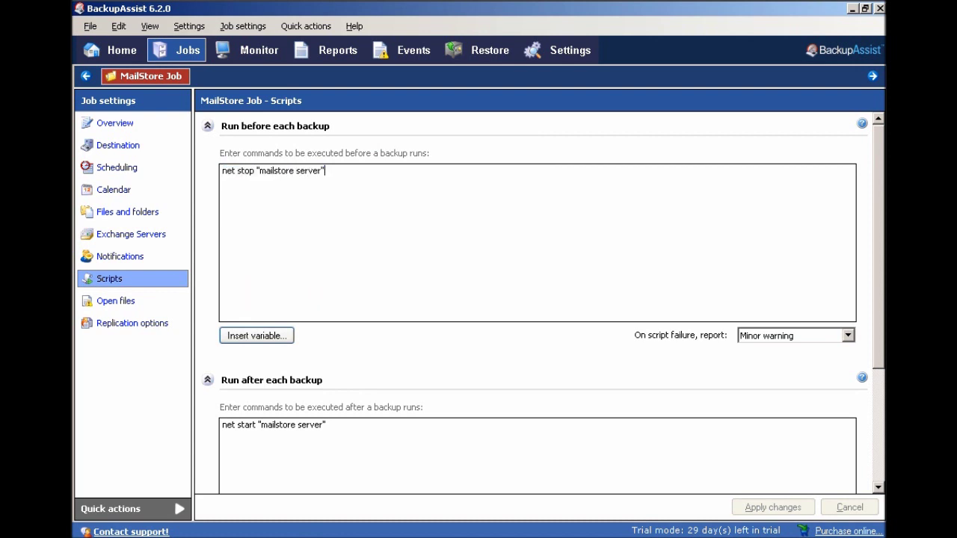
{"action": "scroll", "coordinate": [538, 298], "scroll_direction": "down", "scroll_amount": 1}
{"action": "left_click_drag", "start_coordinate": [259, 342], "coordinate": [326, 342]}
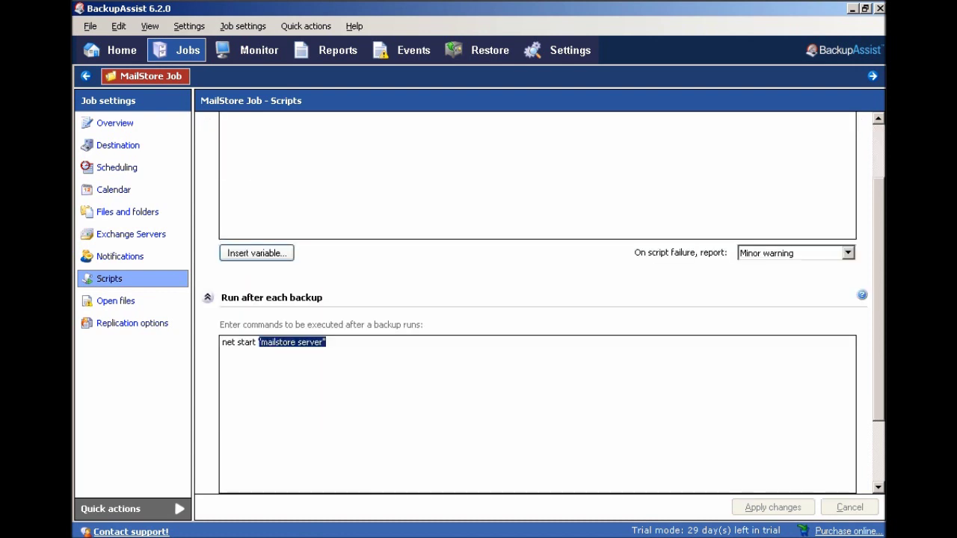
{"action": "left_click", "coordinate": [280, 341]}
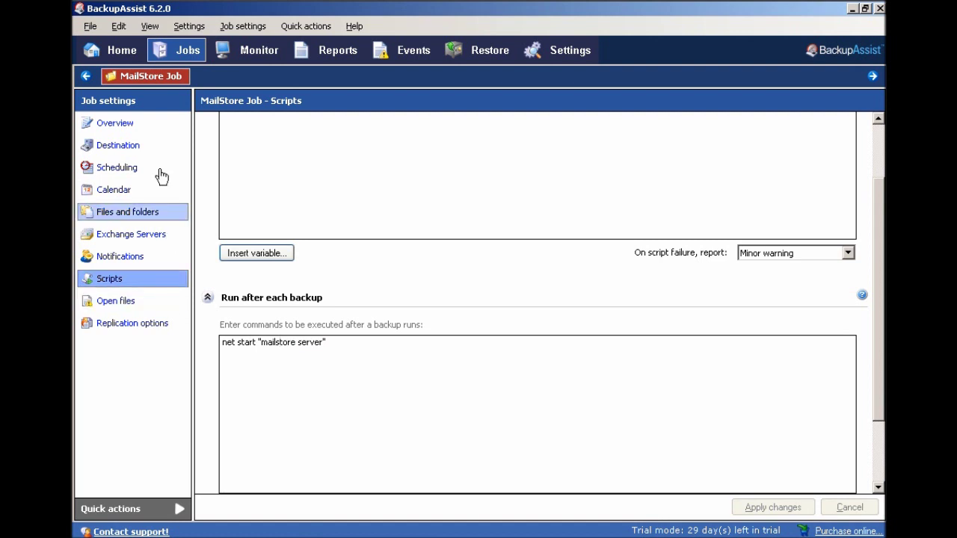
{"action": "left_click", "coordinate": [129, 148]}
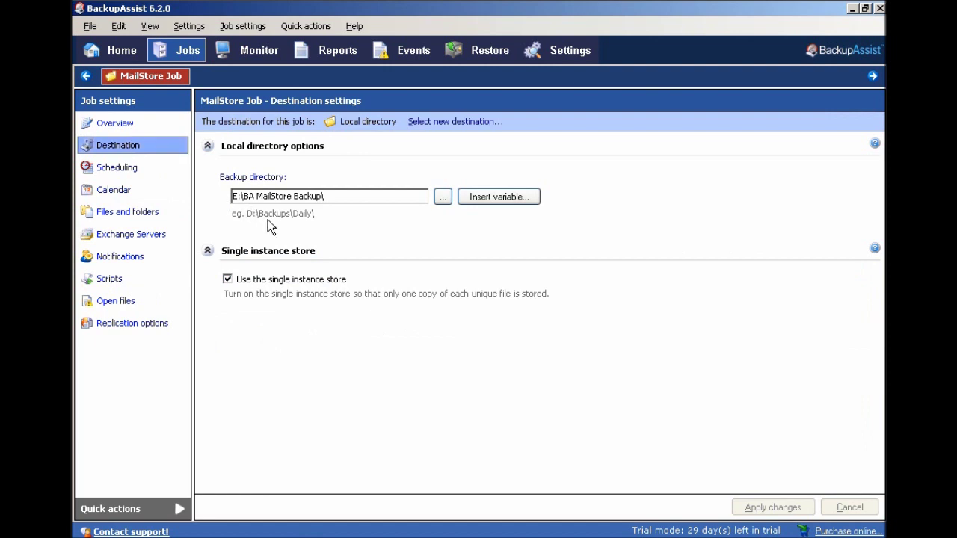
Run the upcoming 23 March MailStore Job backup immediately using Run backup now
{"action": "key", "text": "alt+q"}
{"action": "key", "text": "Up"}
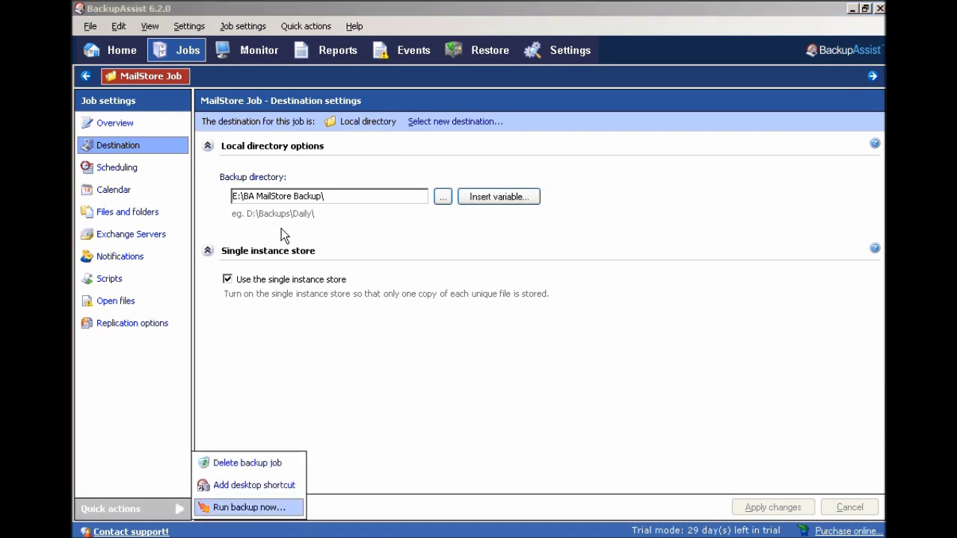
{"action": "key", "text": "Return"}
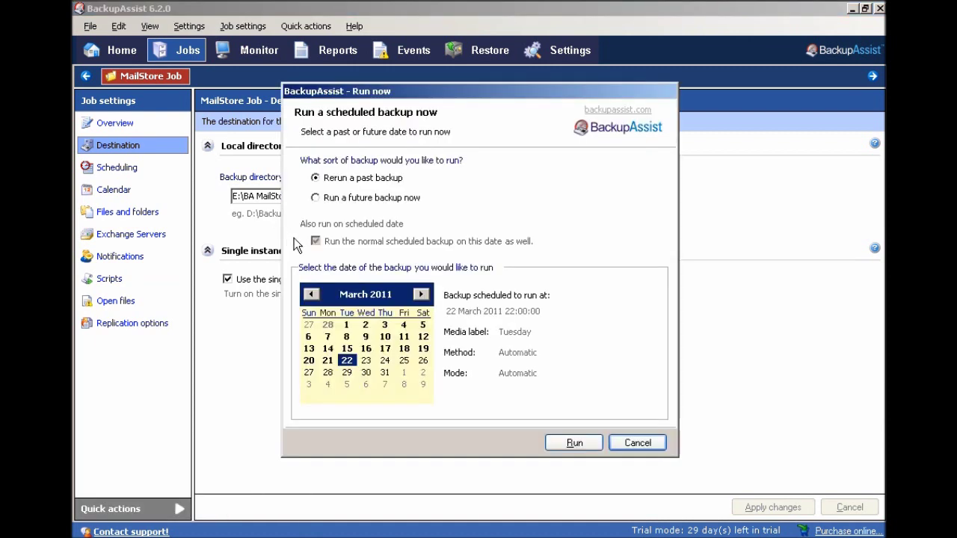
{"action": "key", "text": "Down"}
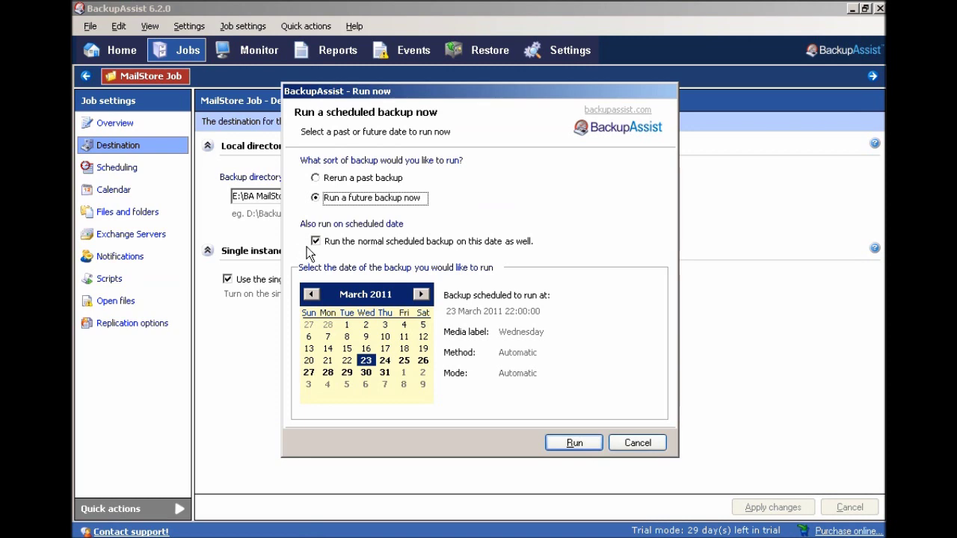
{"action": "key", "text": "Return"}
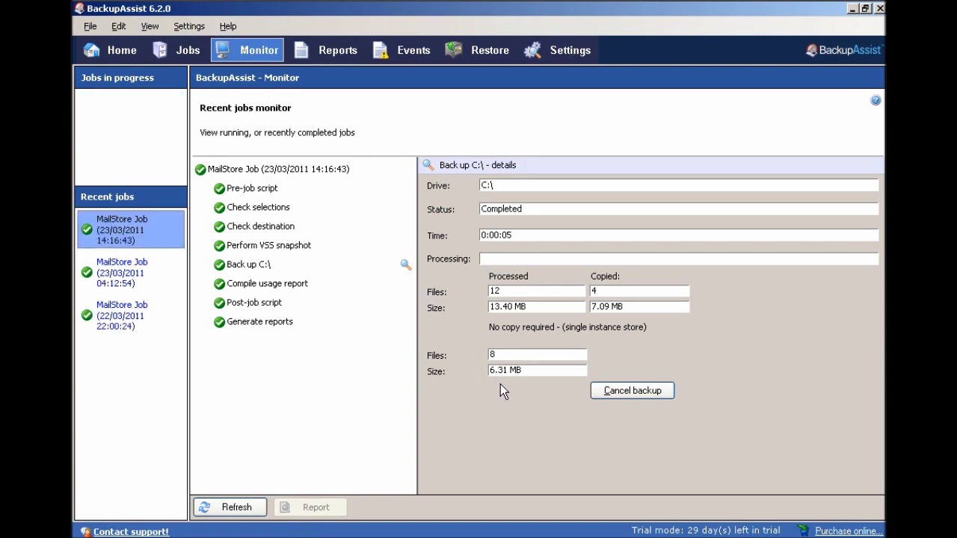
Navigate from E:\MailStoreBackup up to E: and into BA MailStore Backup\Wednesday\C\MailArchive
{"action": "key", "text": "alt+Tab"}
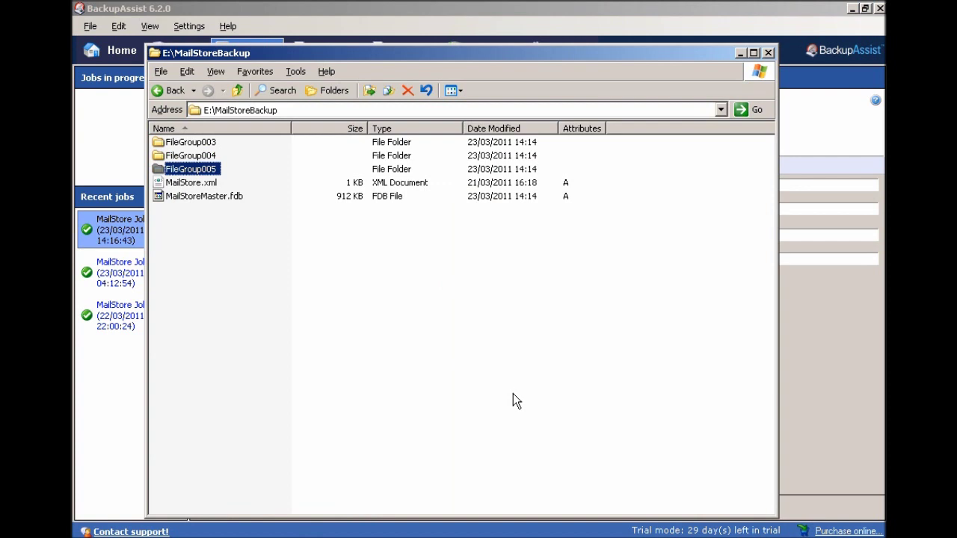
{"action": "key", "text": "BackSpace"}
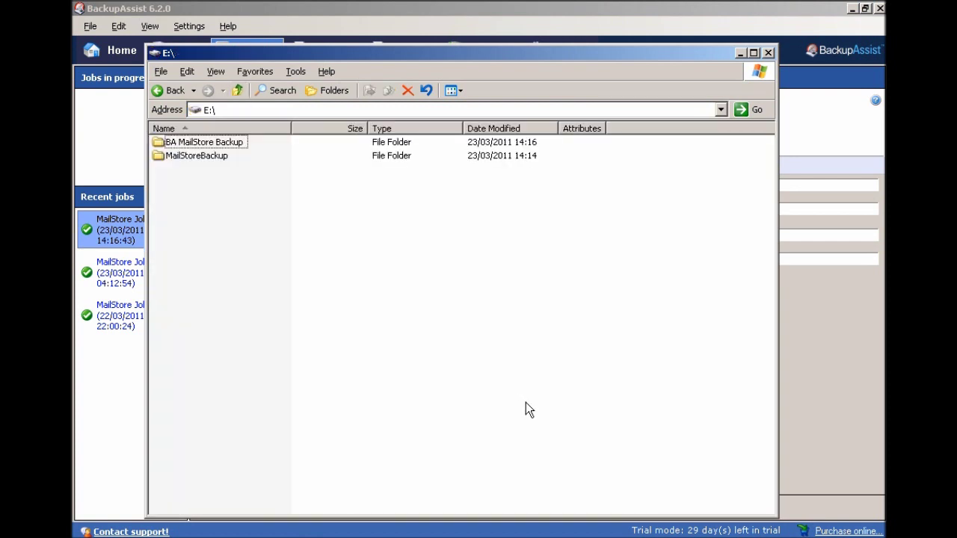
{"action": "key", "text": "Up"}
{"action": "key", "text": "Return"}
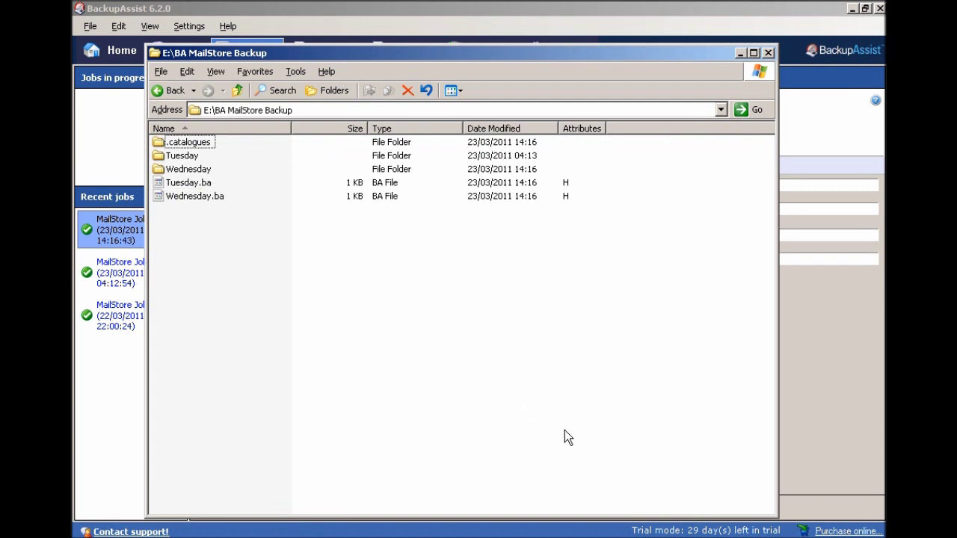
{"action": "key", "text": "Down"}
{"action": "key", "text": "Down"}
{"action": "key", "text": "Return"}
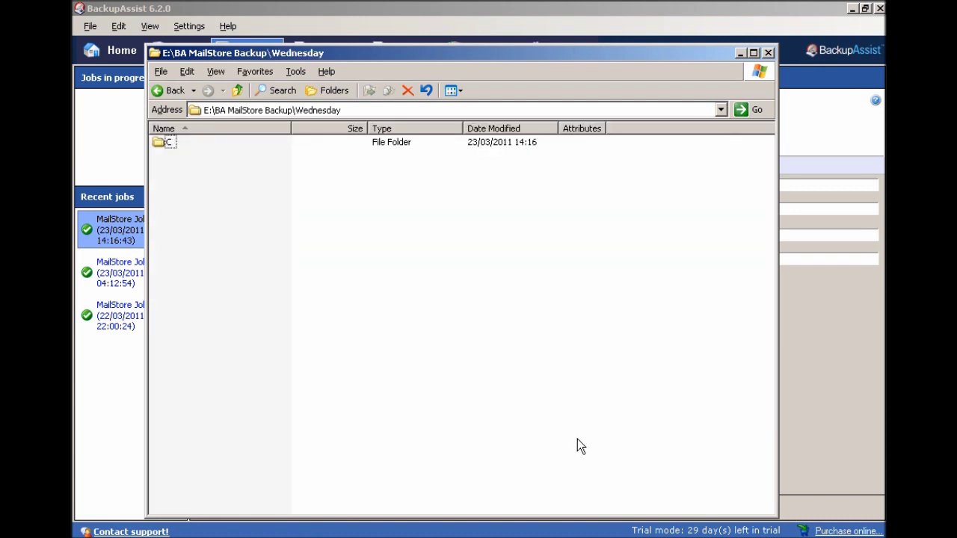
{"action": "key", "text": "Return"}
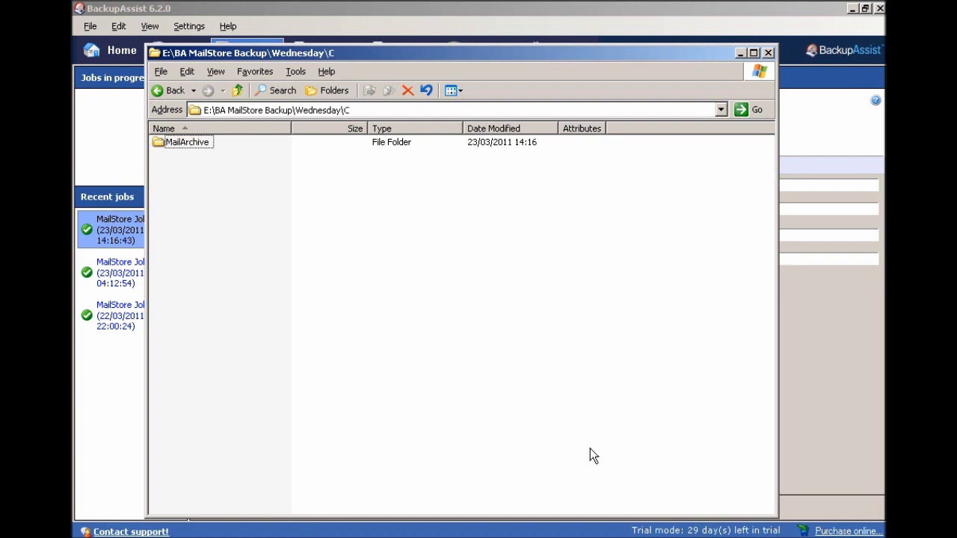
{"action": "key", "text": "Return"}
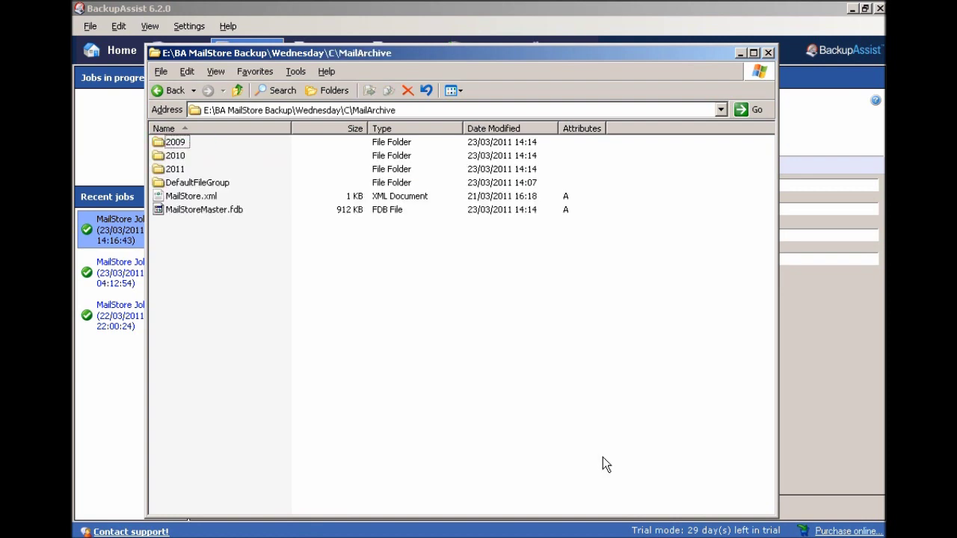
Review the replicated 2009, 2010, 2011 folders and files down to MailStoreMaster.fdb
{"action": "key", "text": "End"}
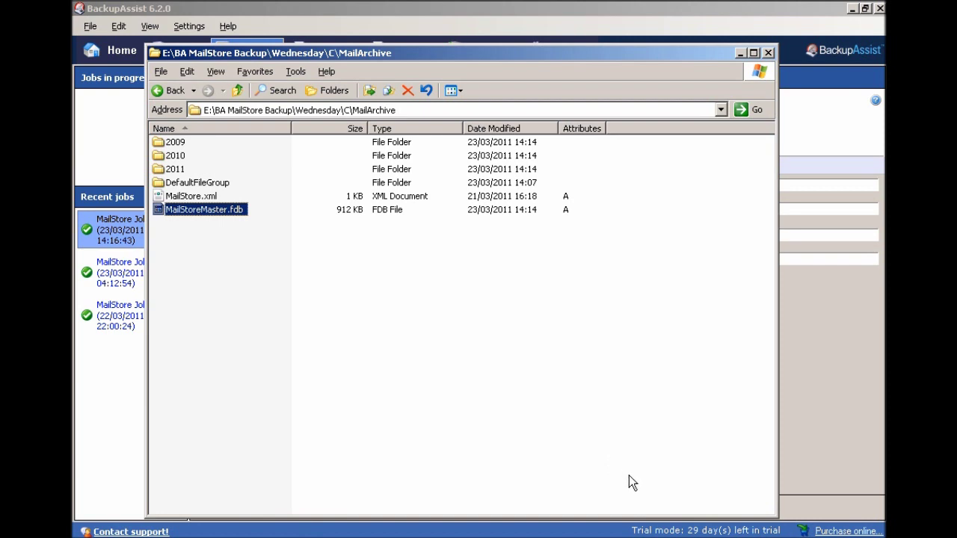
{"action": "key", "text": "Home"}
{"action": "key", "text": "Down"}
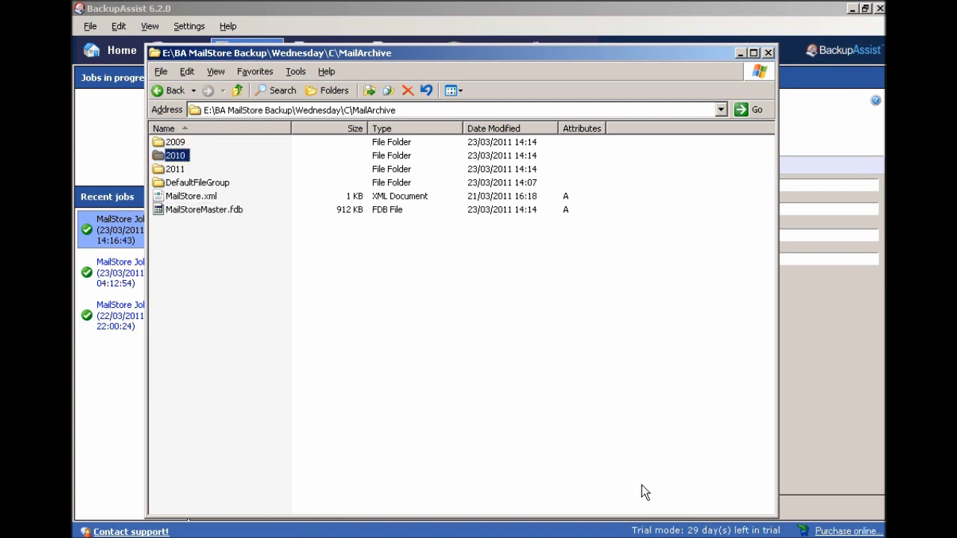
{"action": "key", "text": "Down"}
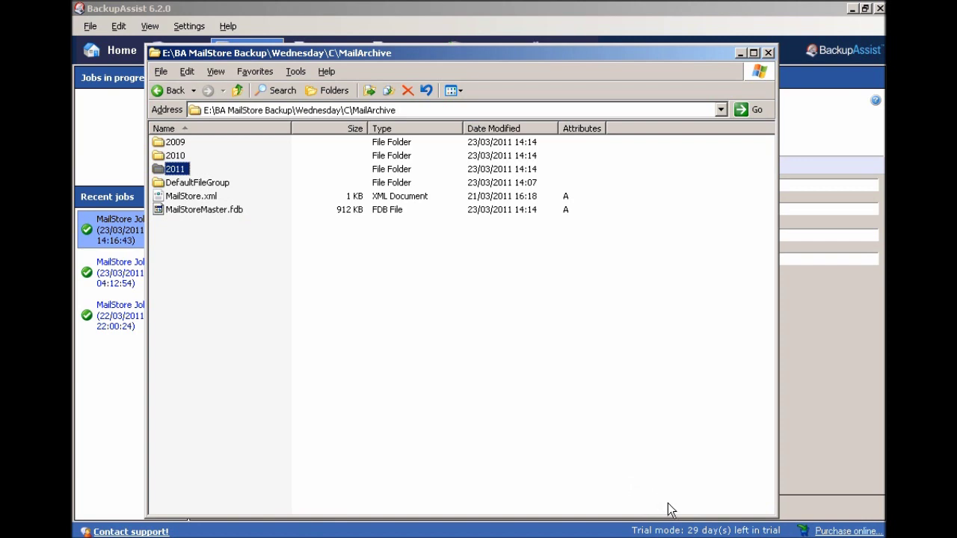
{"action": "left_click", "coordinate": [673, 507]}
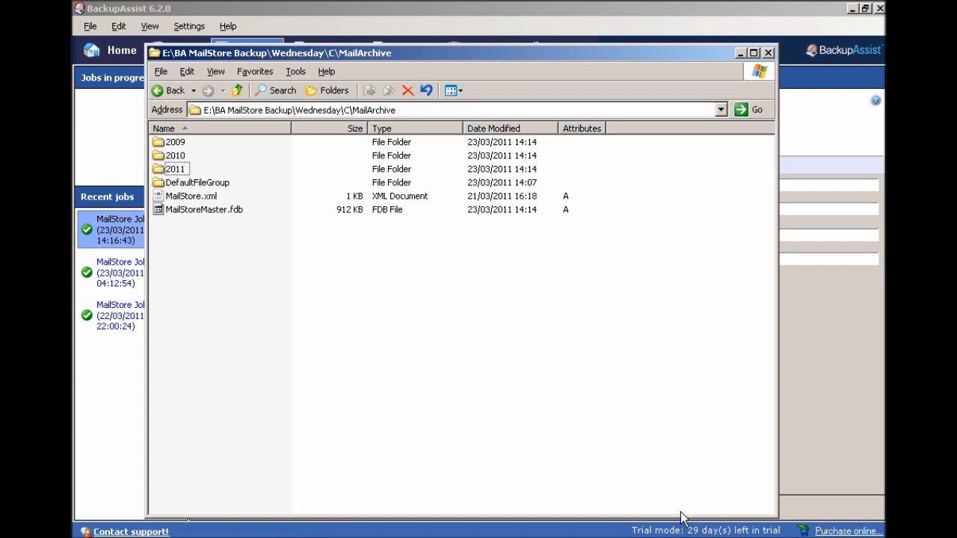